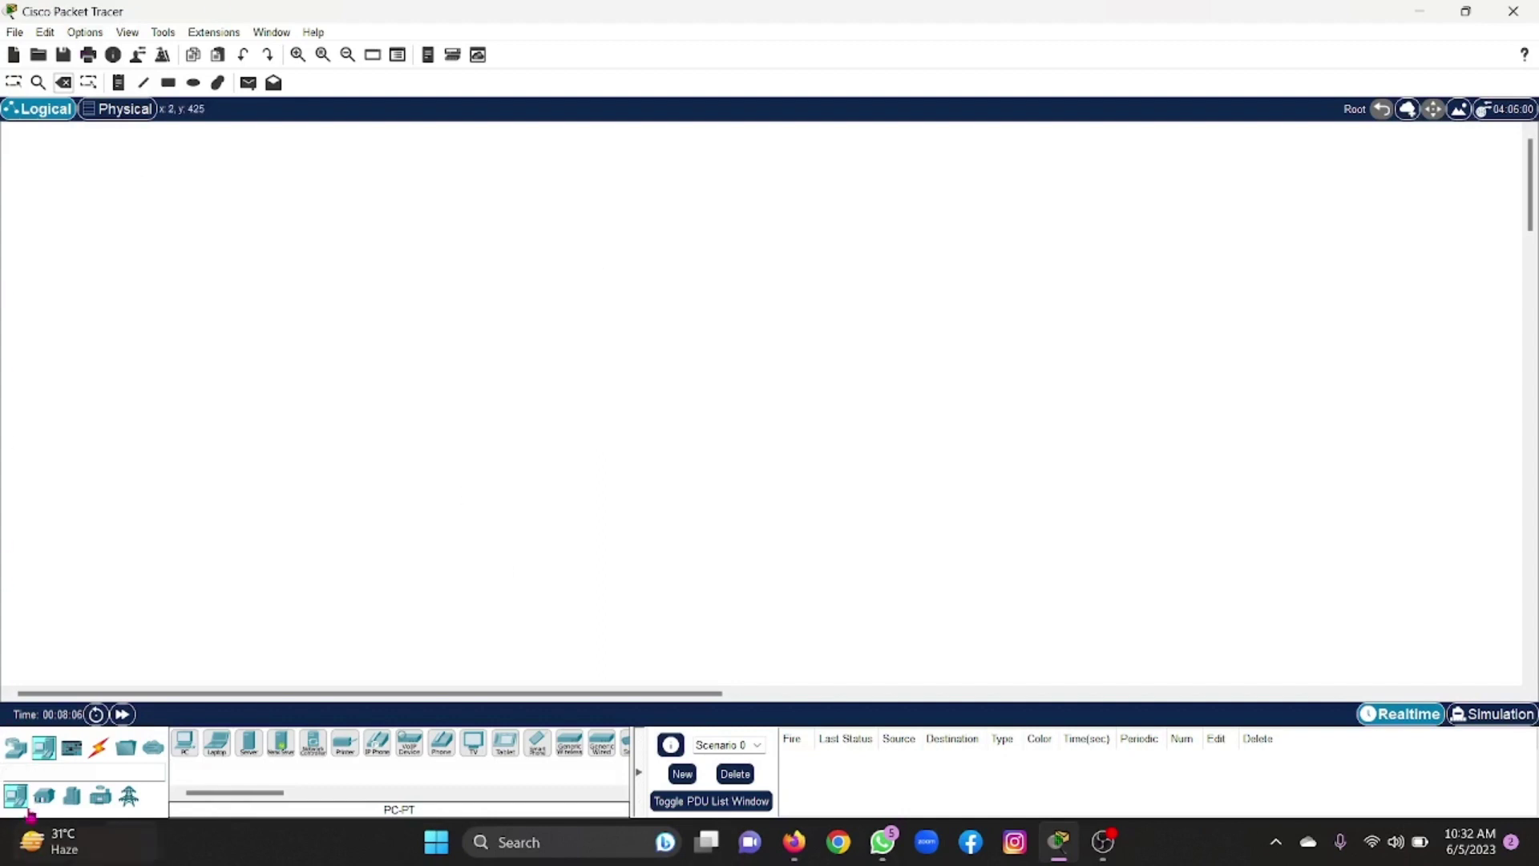
Place a 2960 switch in the workspace and duplicate it to form a horizontal row of four switches
click(15, 746)
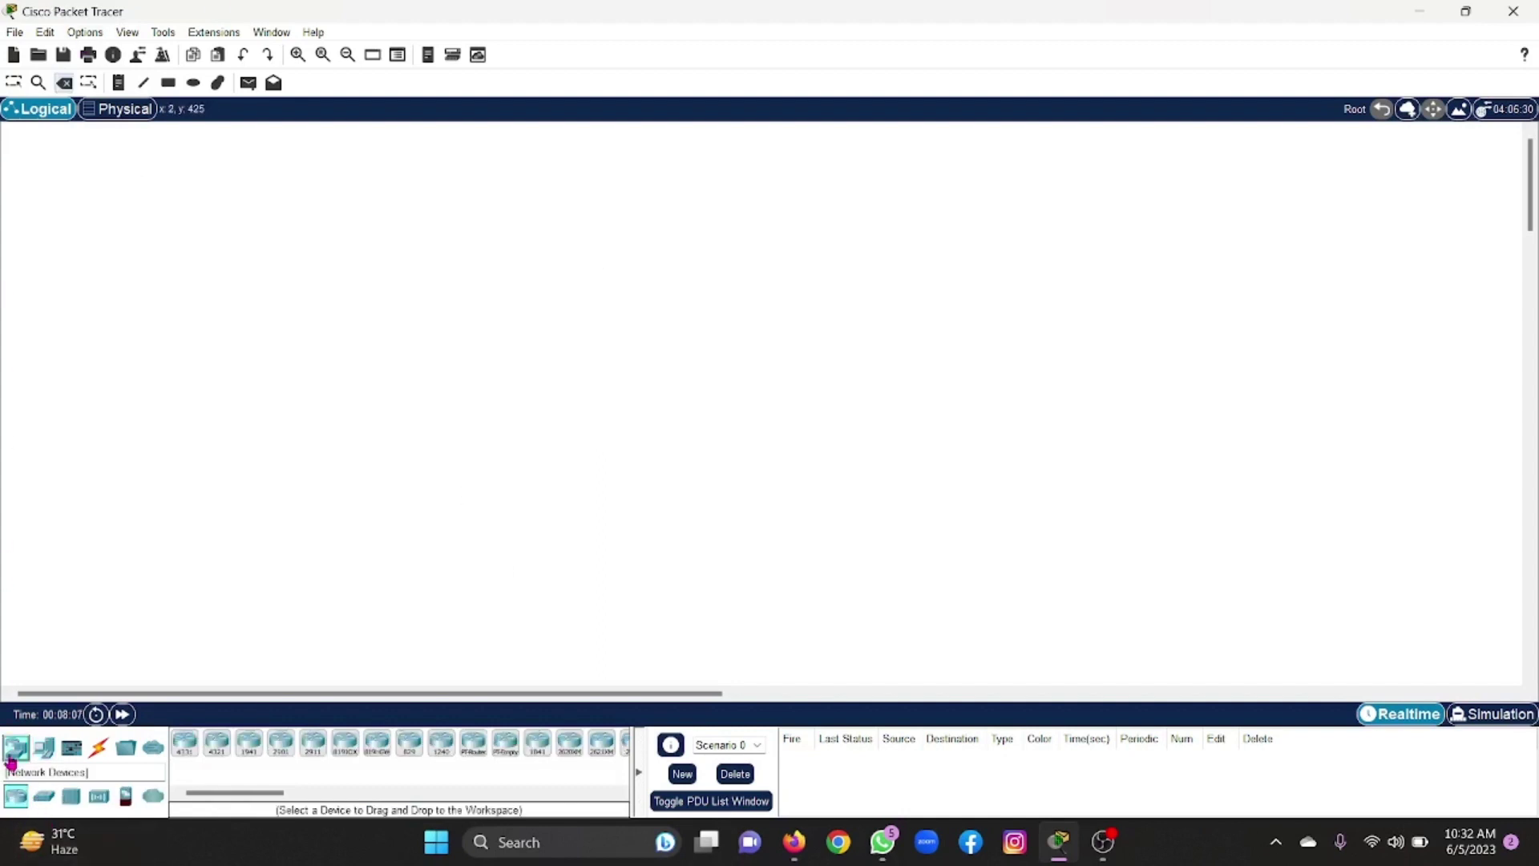
click(42, 802)
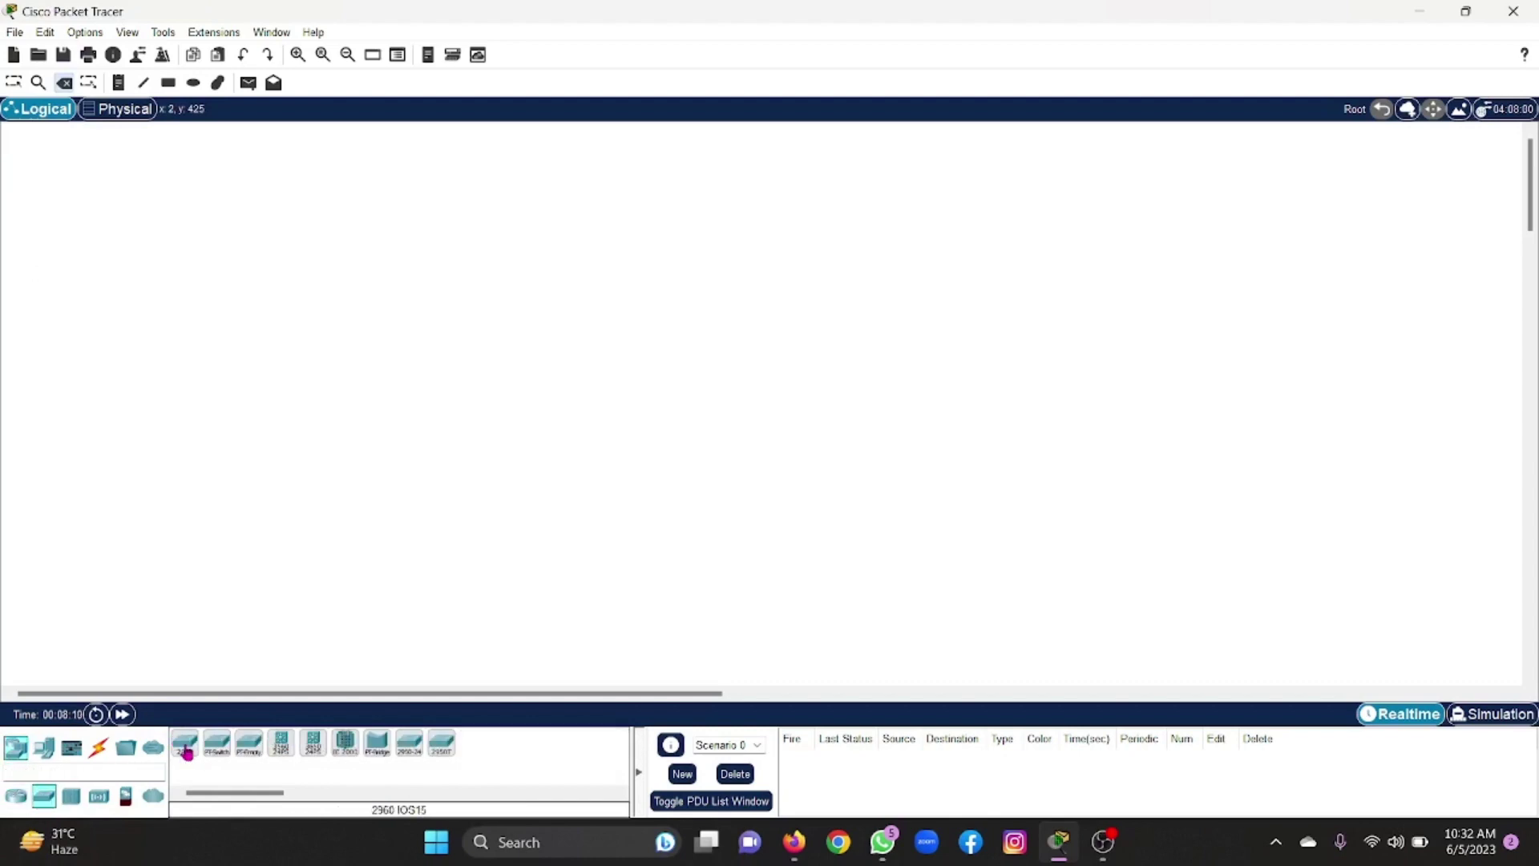
drag(184, 742, 366, 303)
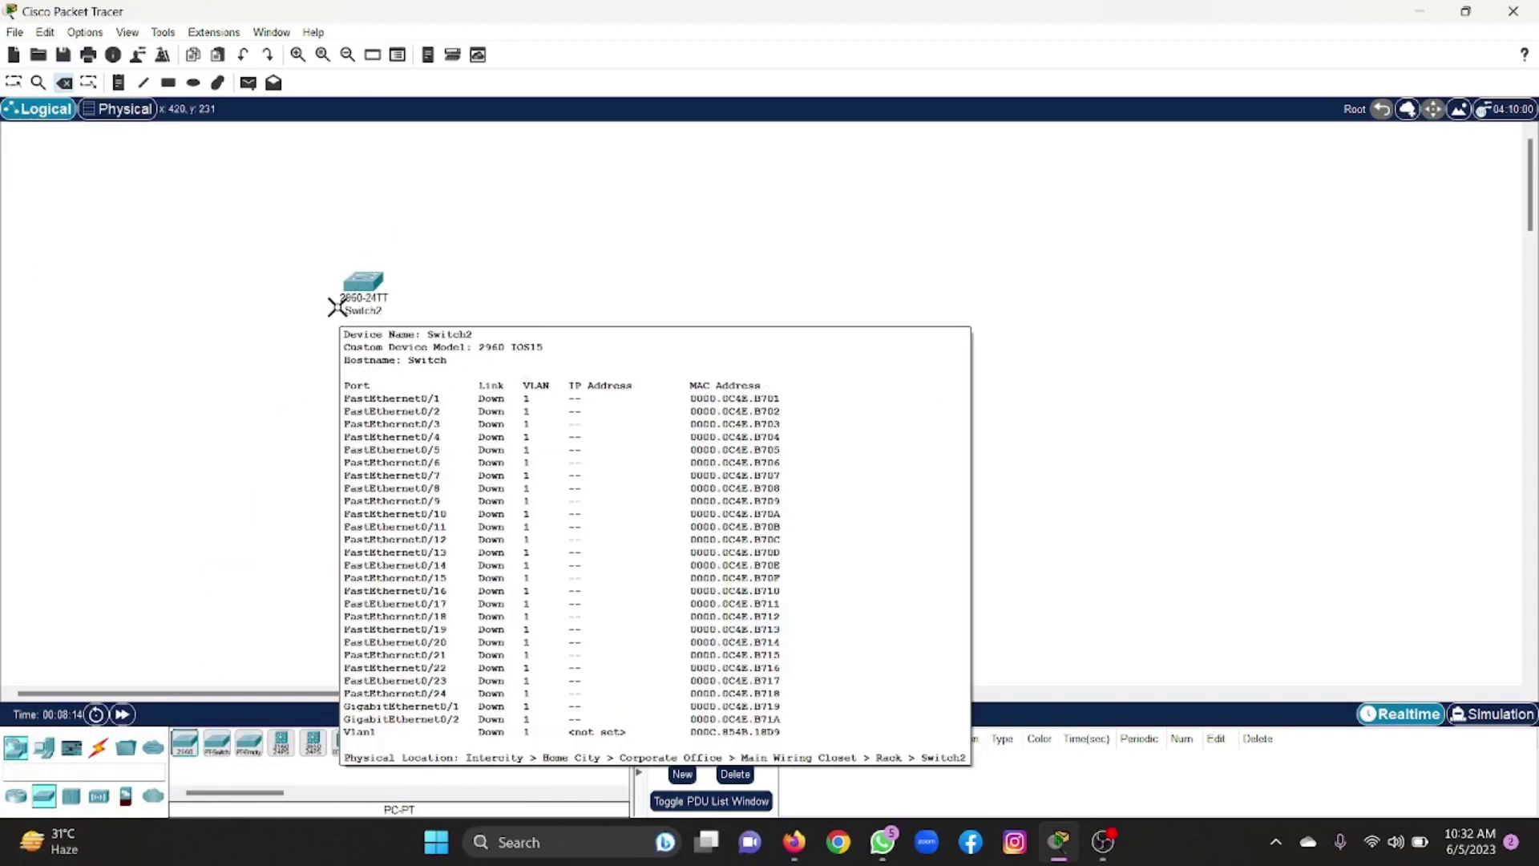
click(12, 82)
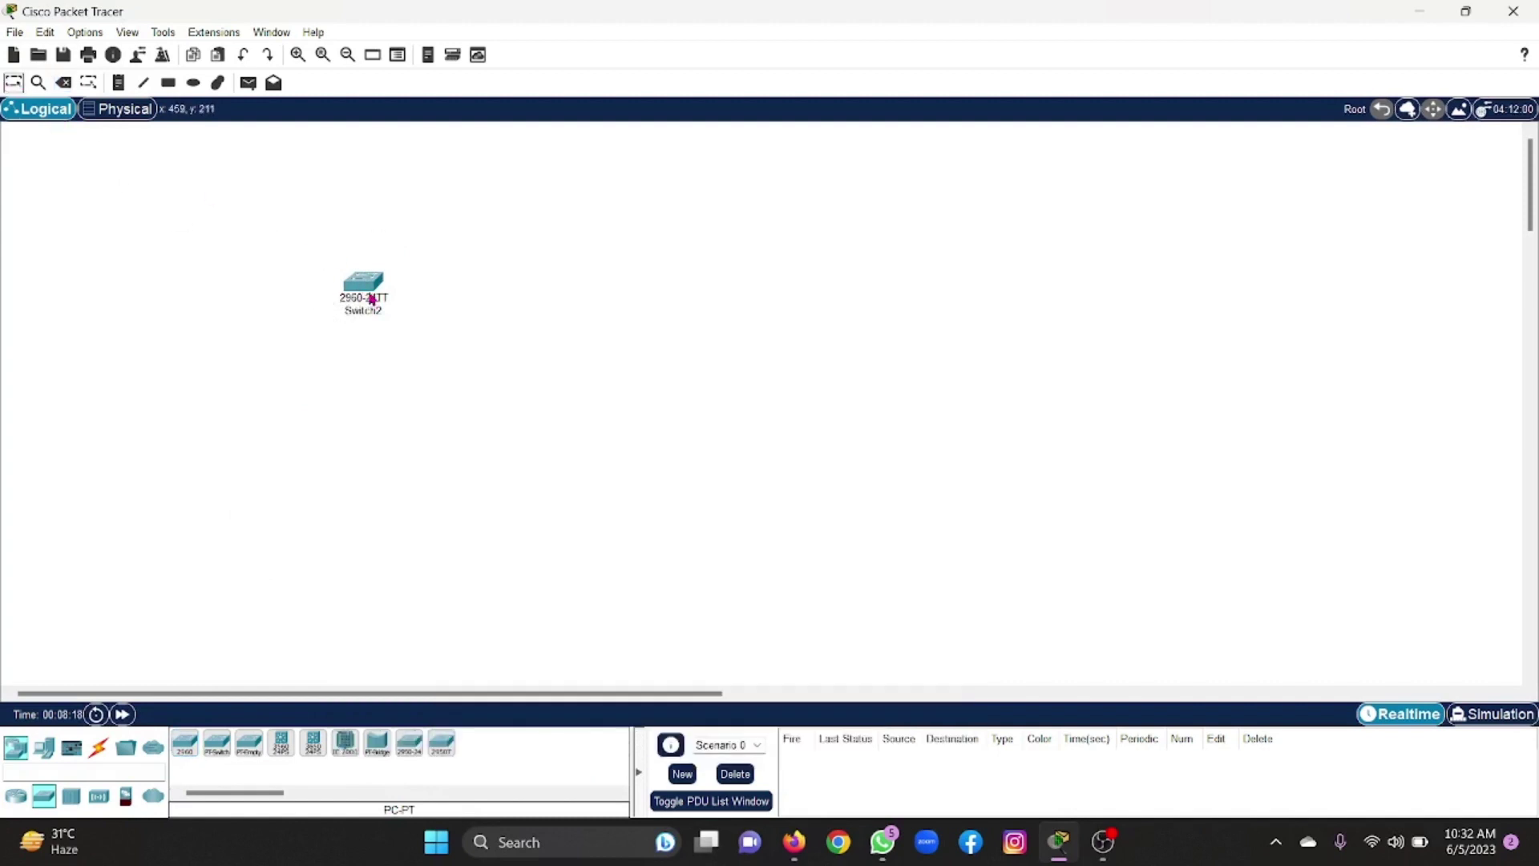
drag(361, 290, 727, 276)
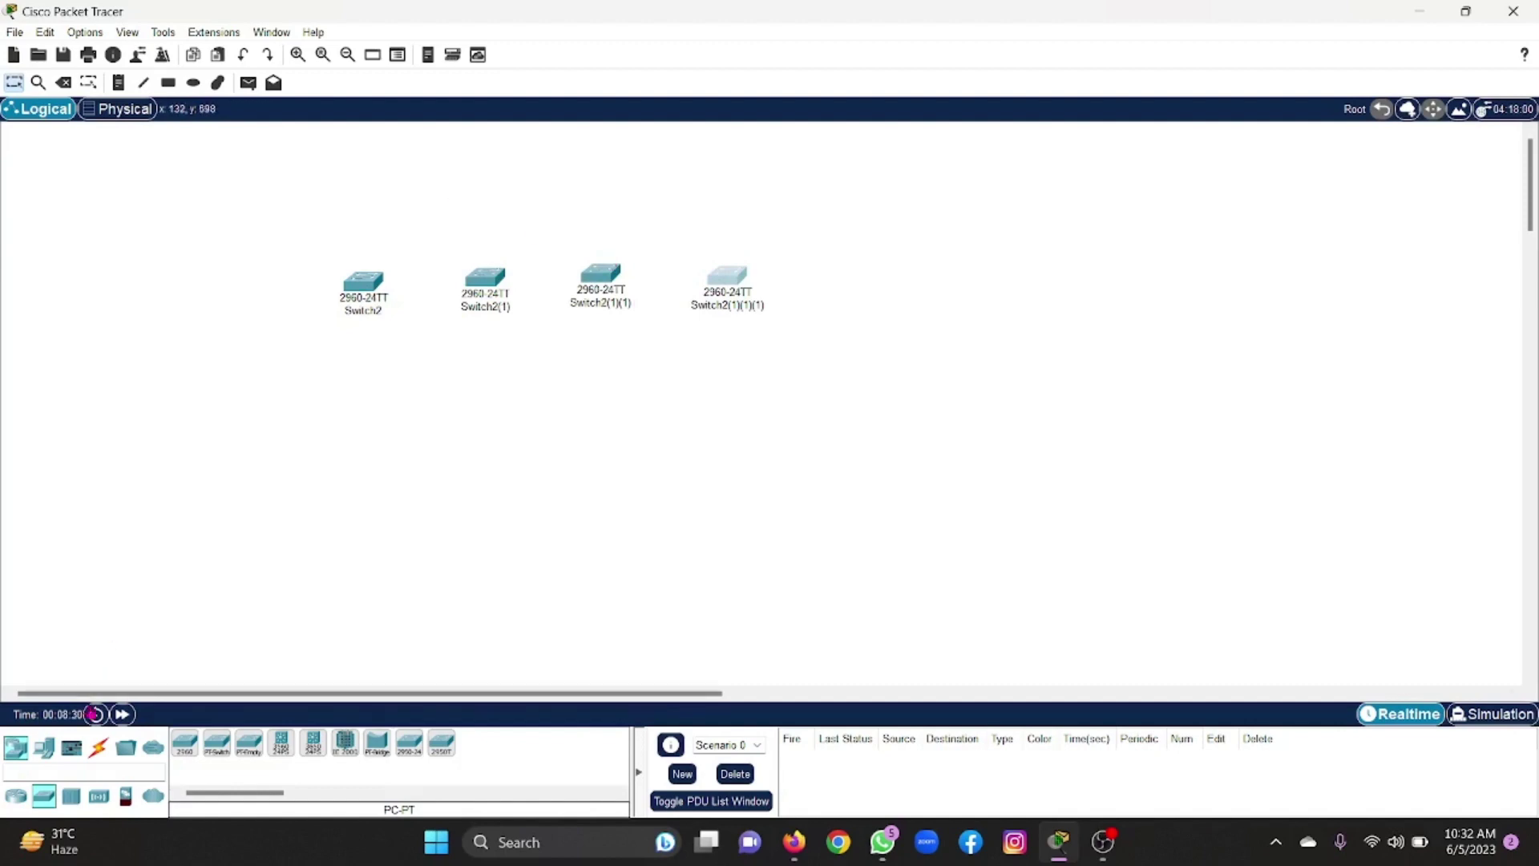
Place four PC-PT computers in a row, one beneath each switch
click(42, 750)
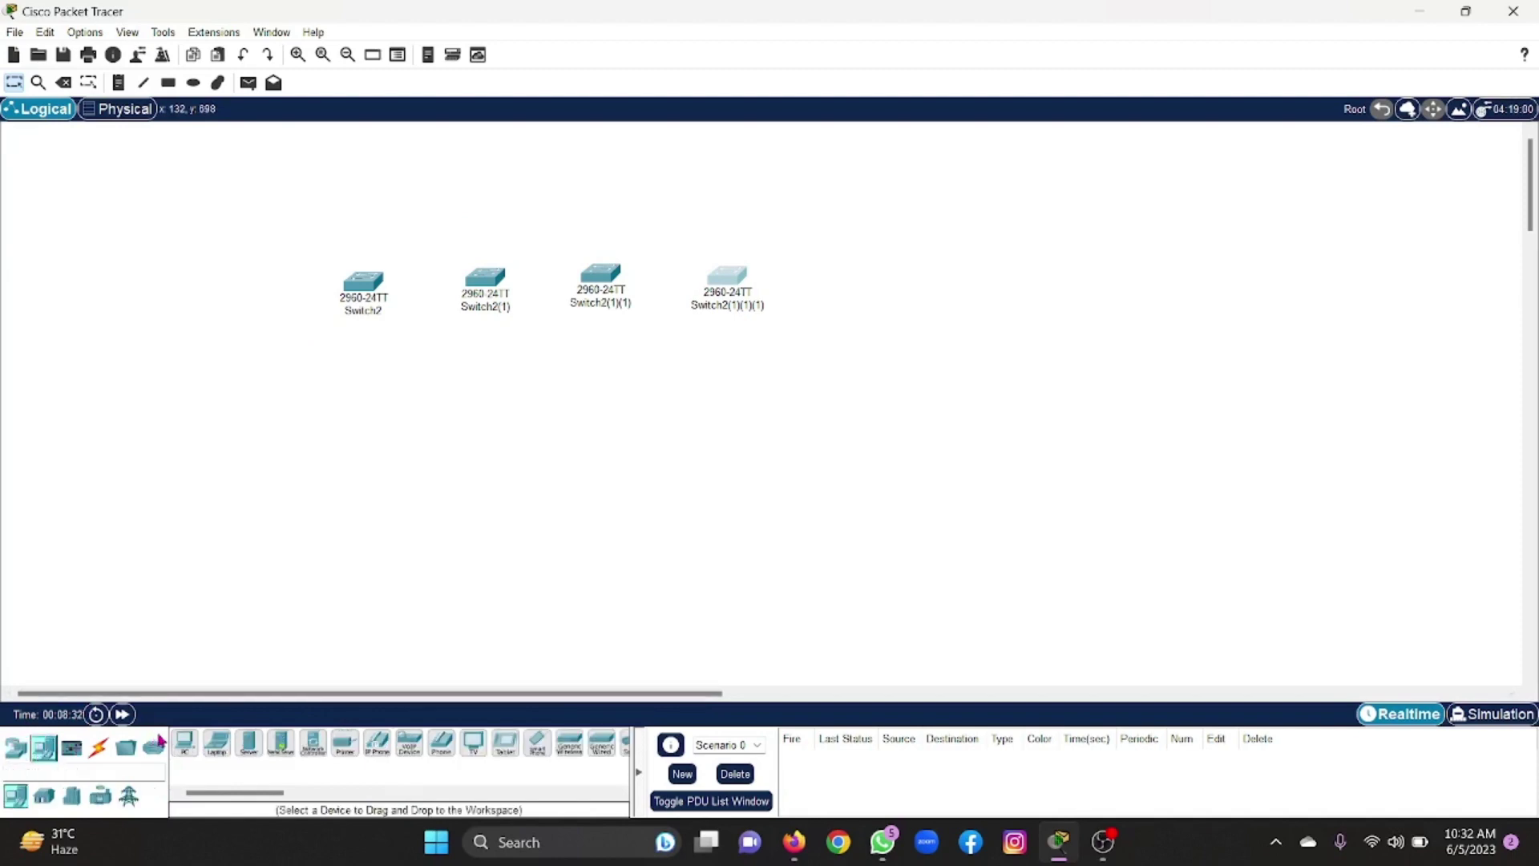
click(180, 745)
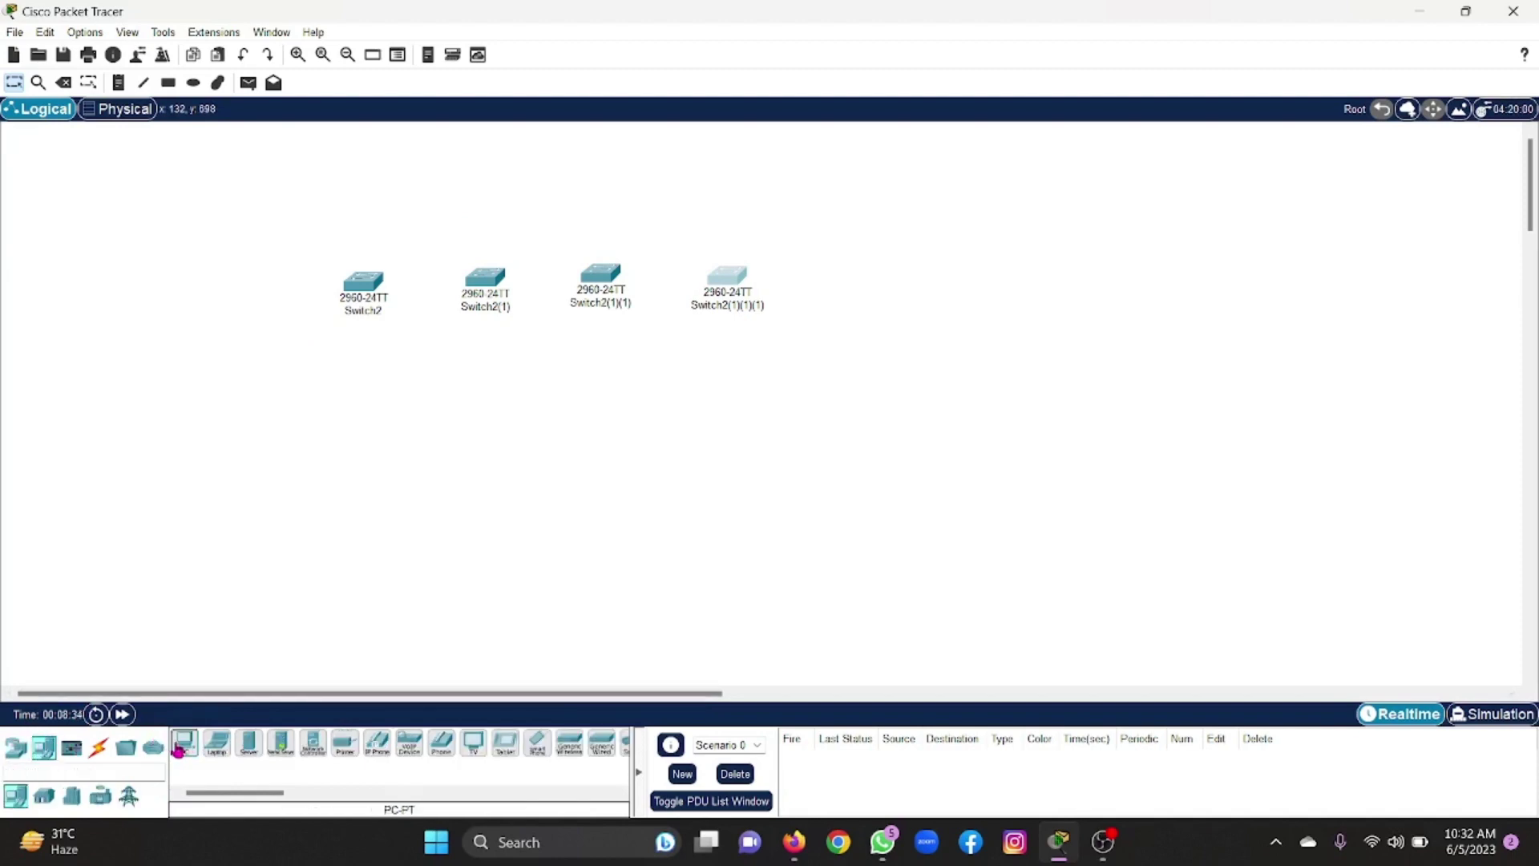
click(359, 419)
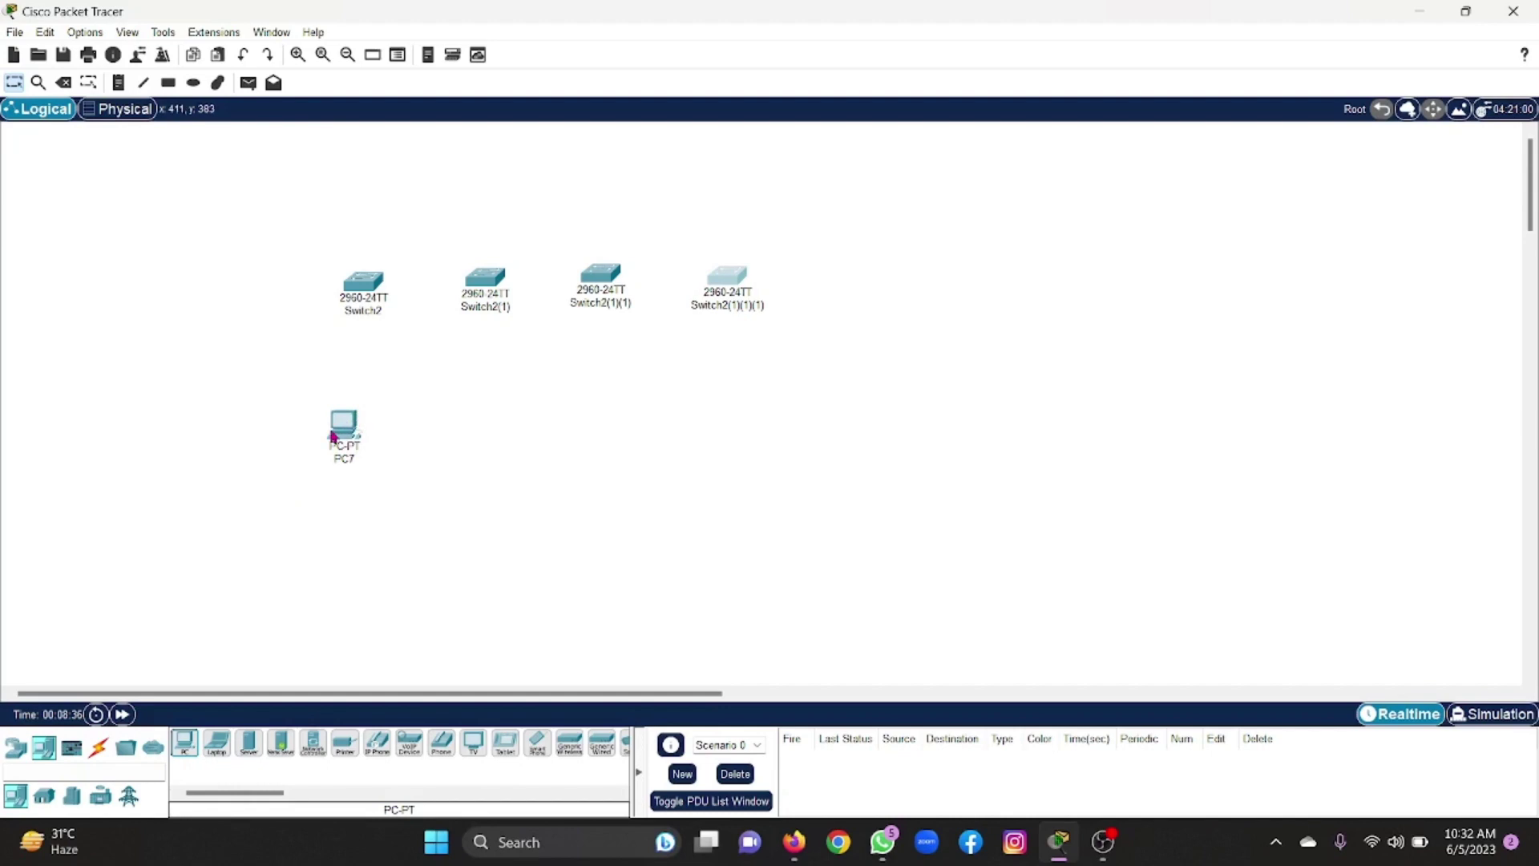
click(459, 433)
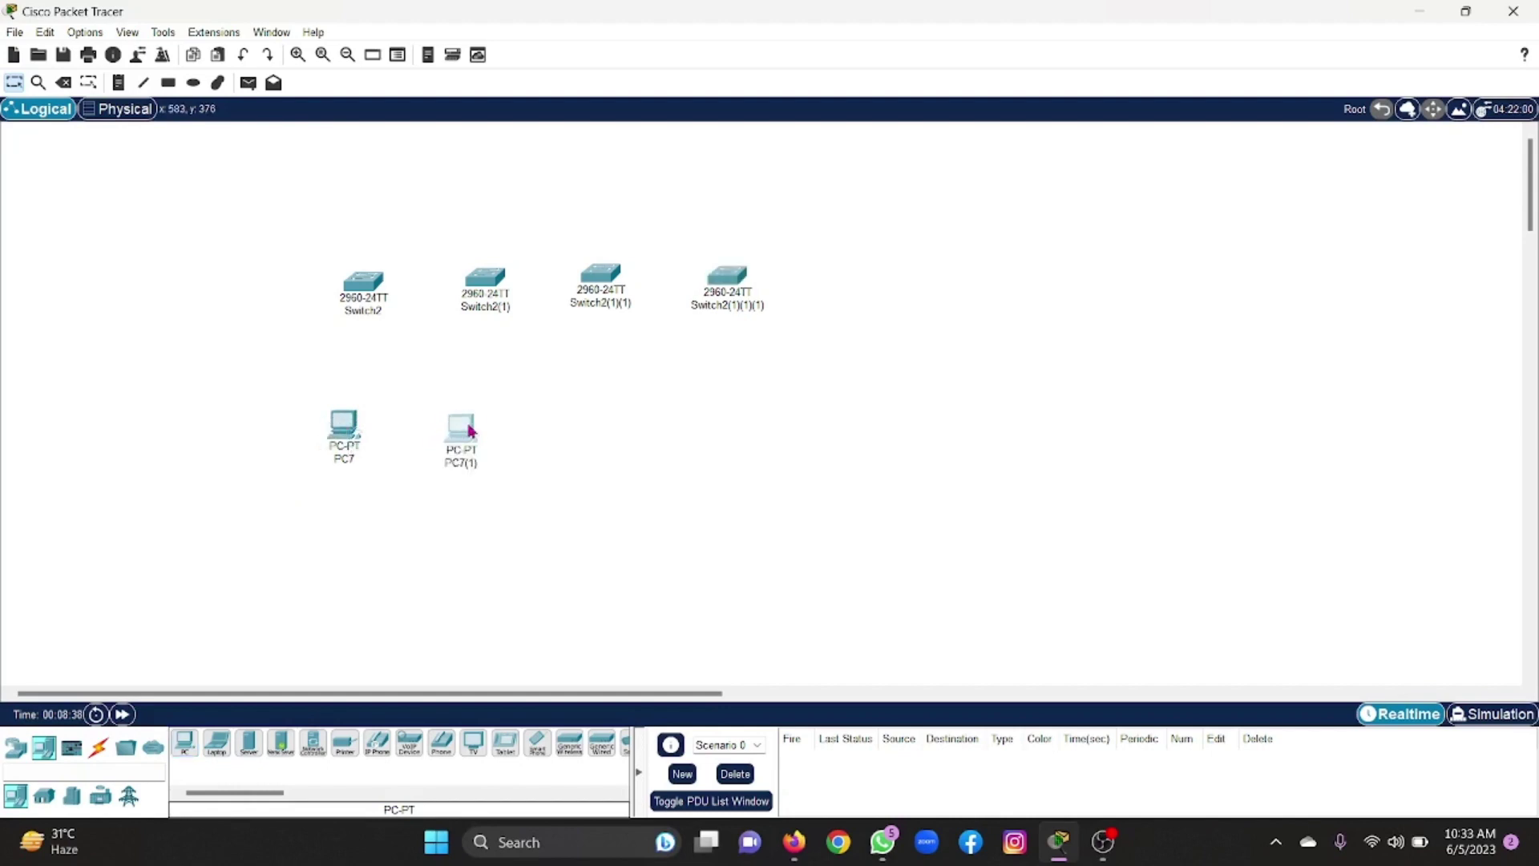
click(582, 431)
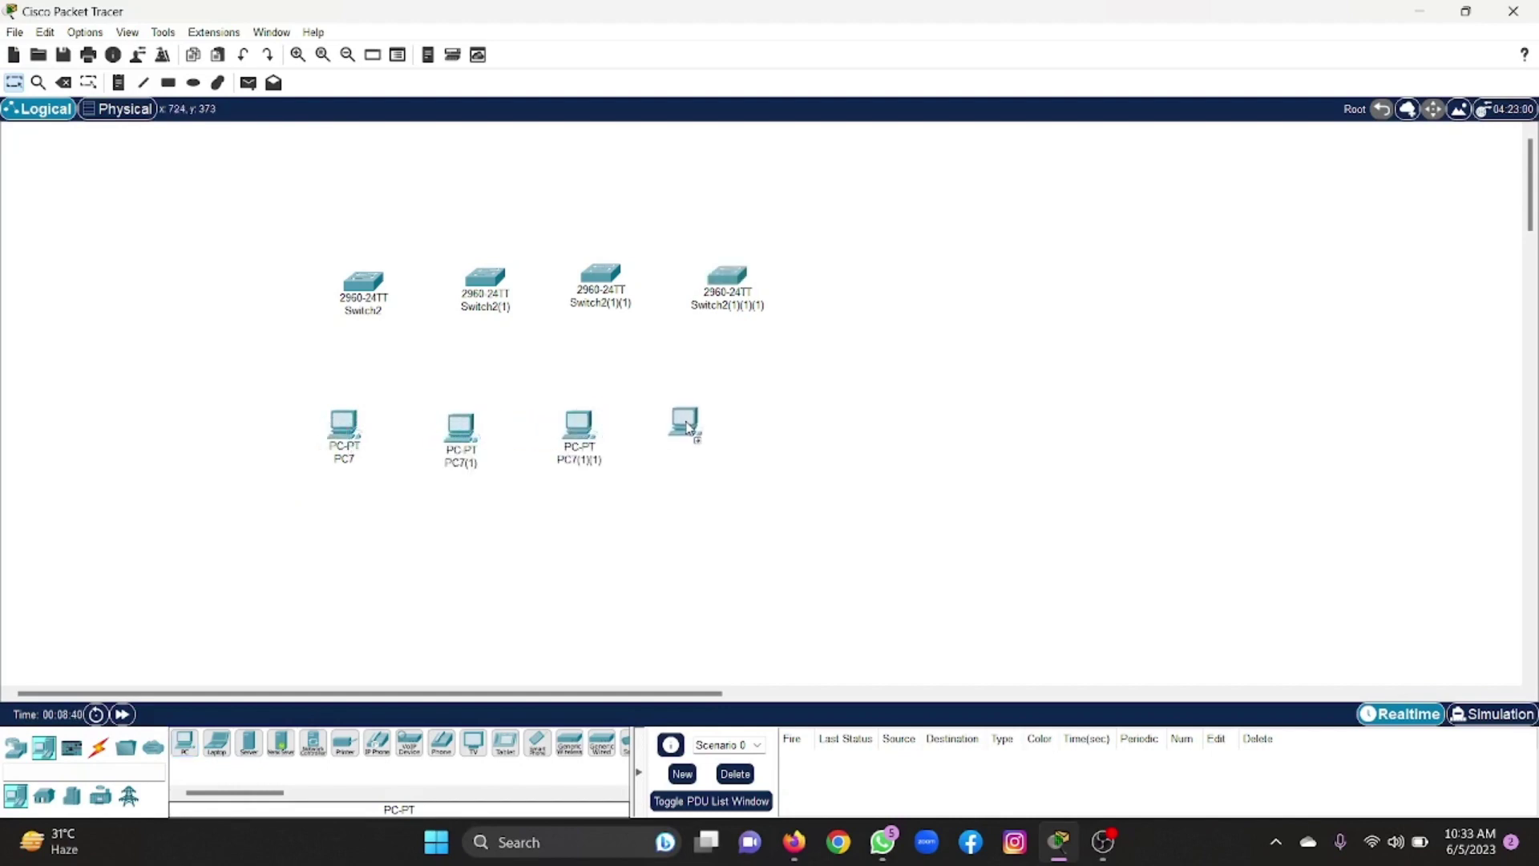
click(723, 422)
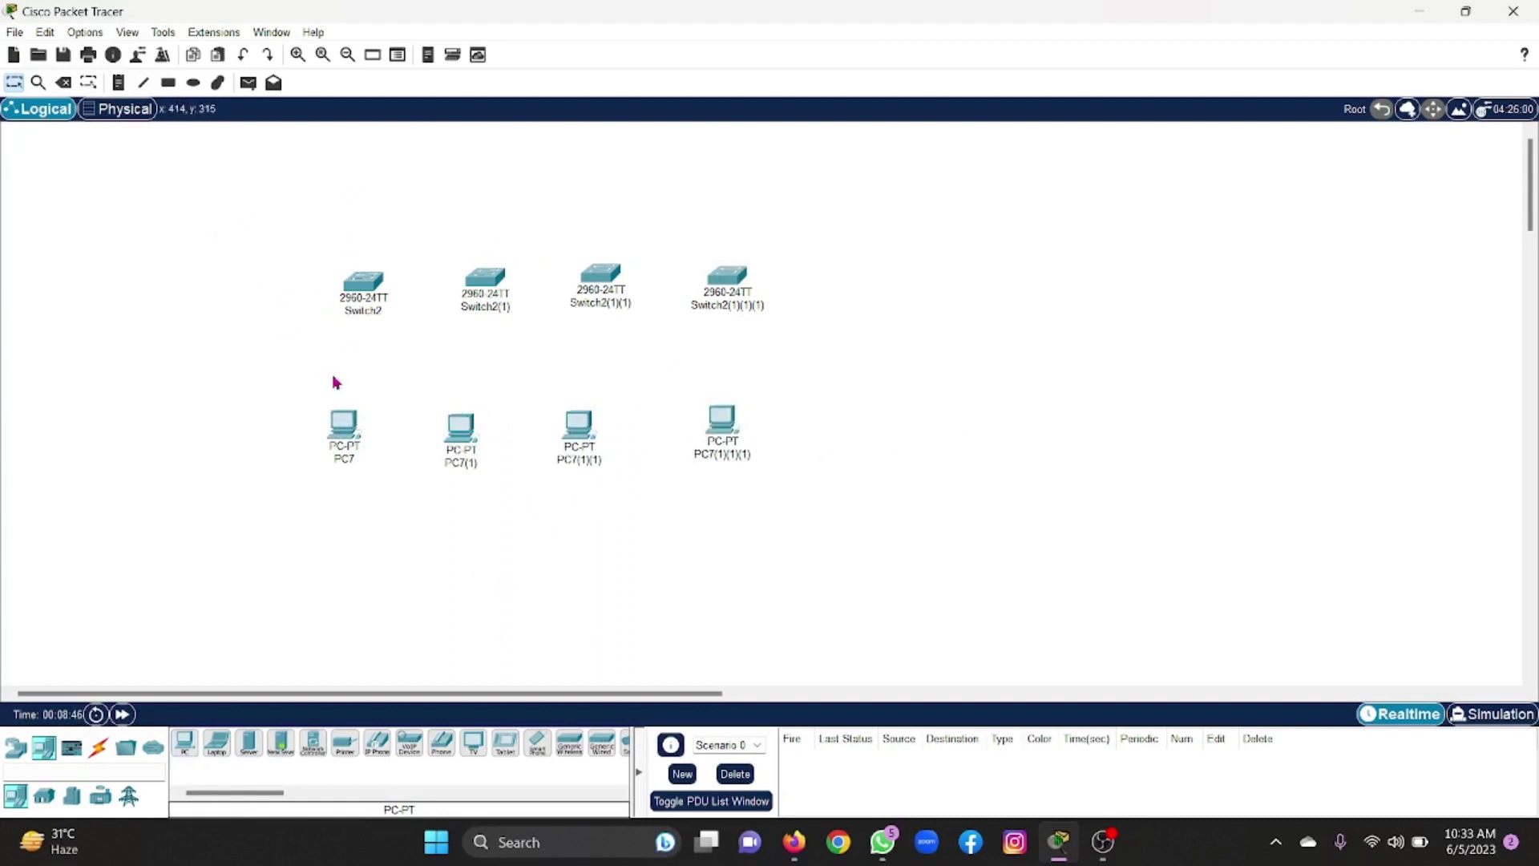
Connect the first PC's FastEthernet0 to FastEthernet0/1 on the first switch with a Copper Straight-Through cable
click(101, 752)
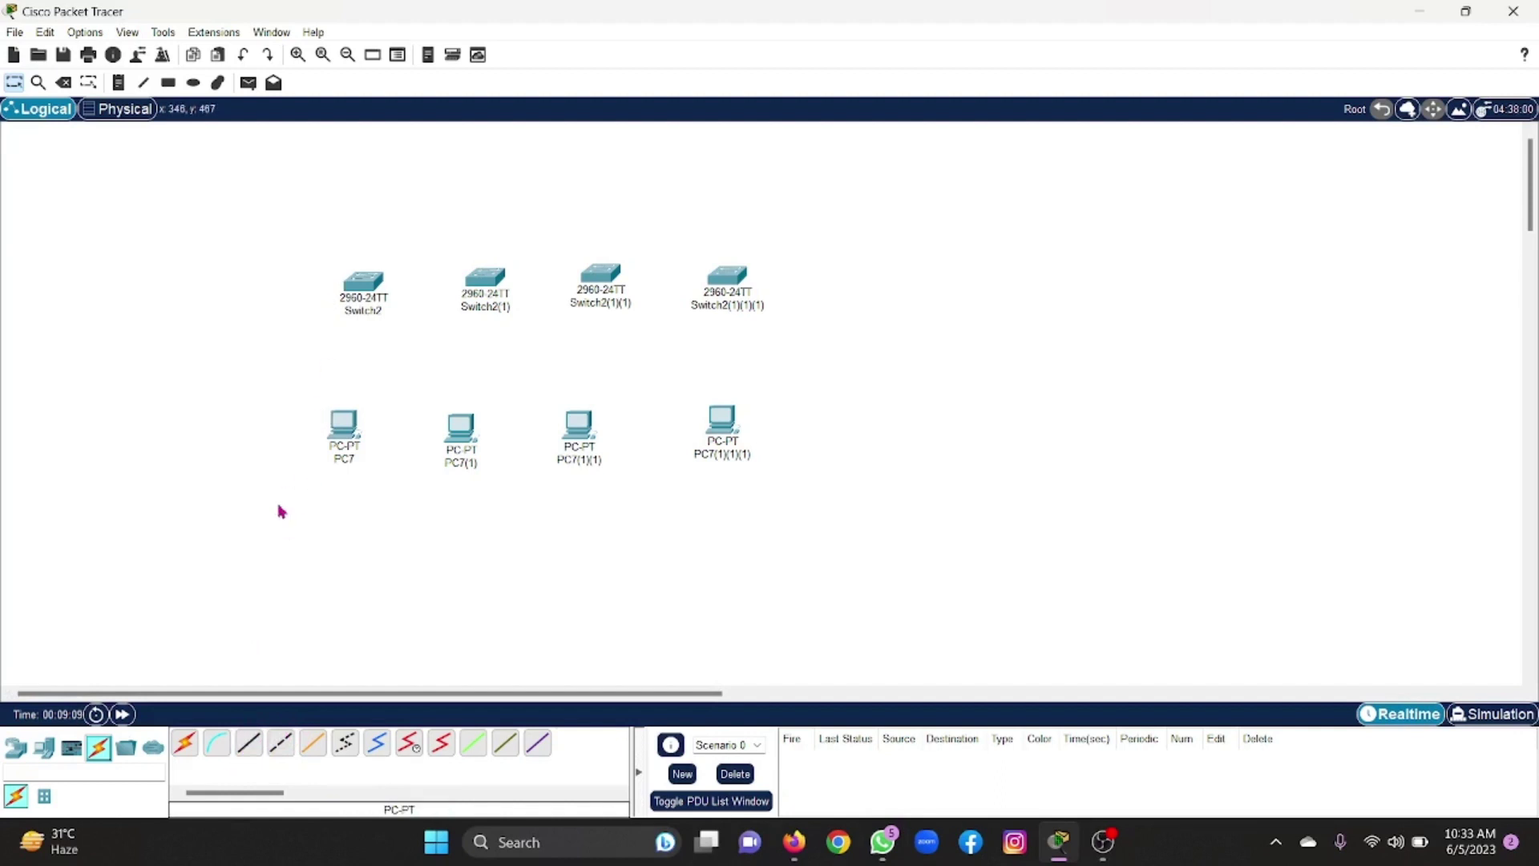
click(246, 745)
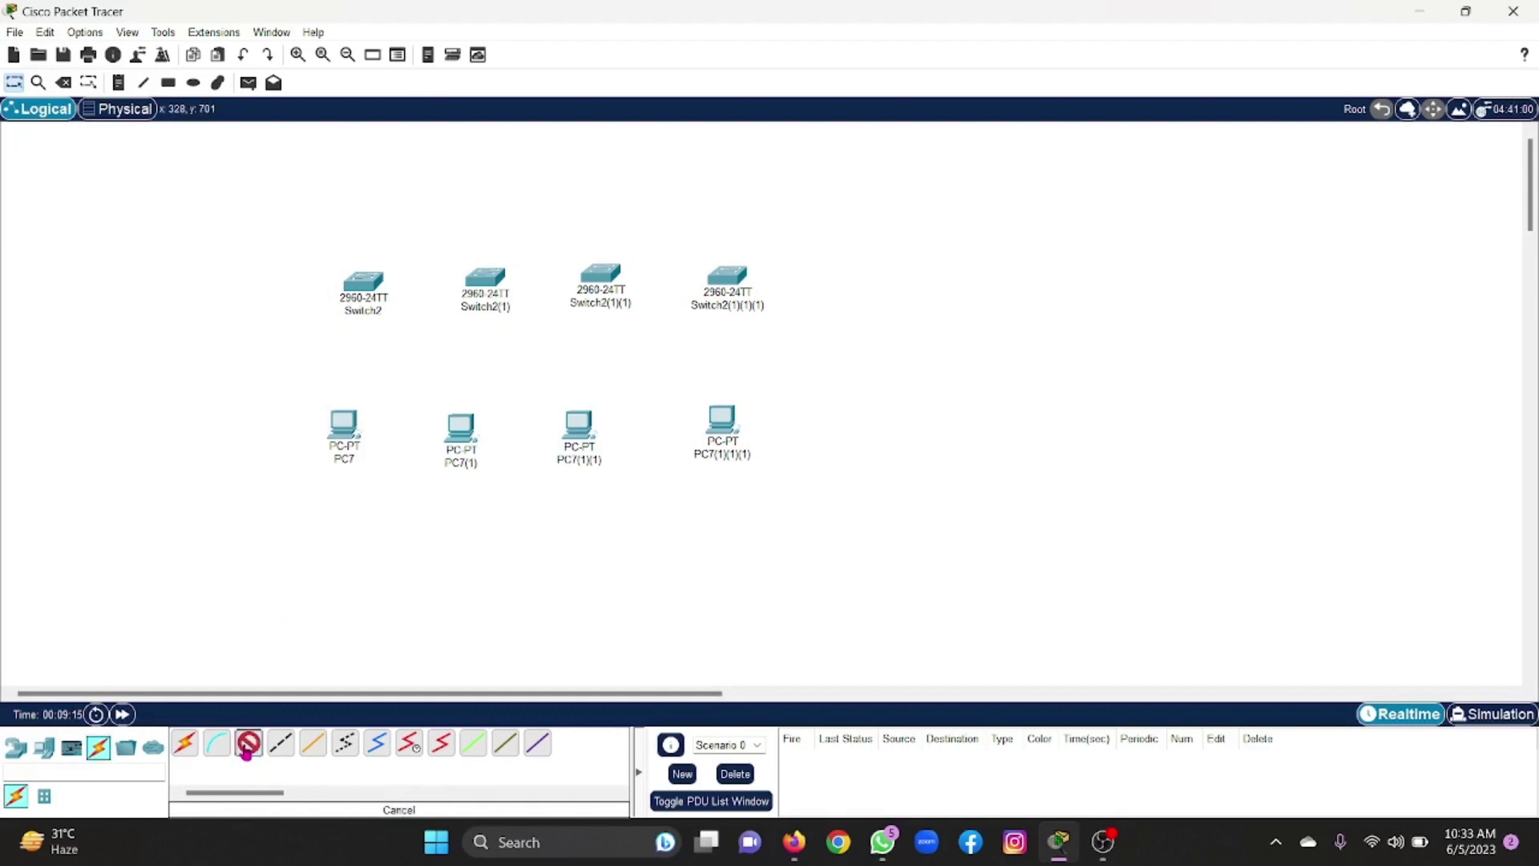
click(346, 425)
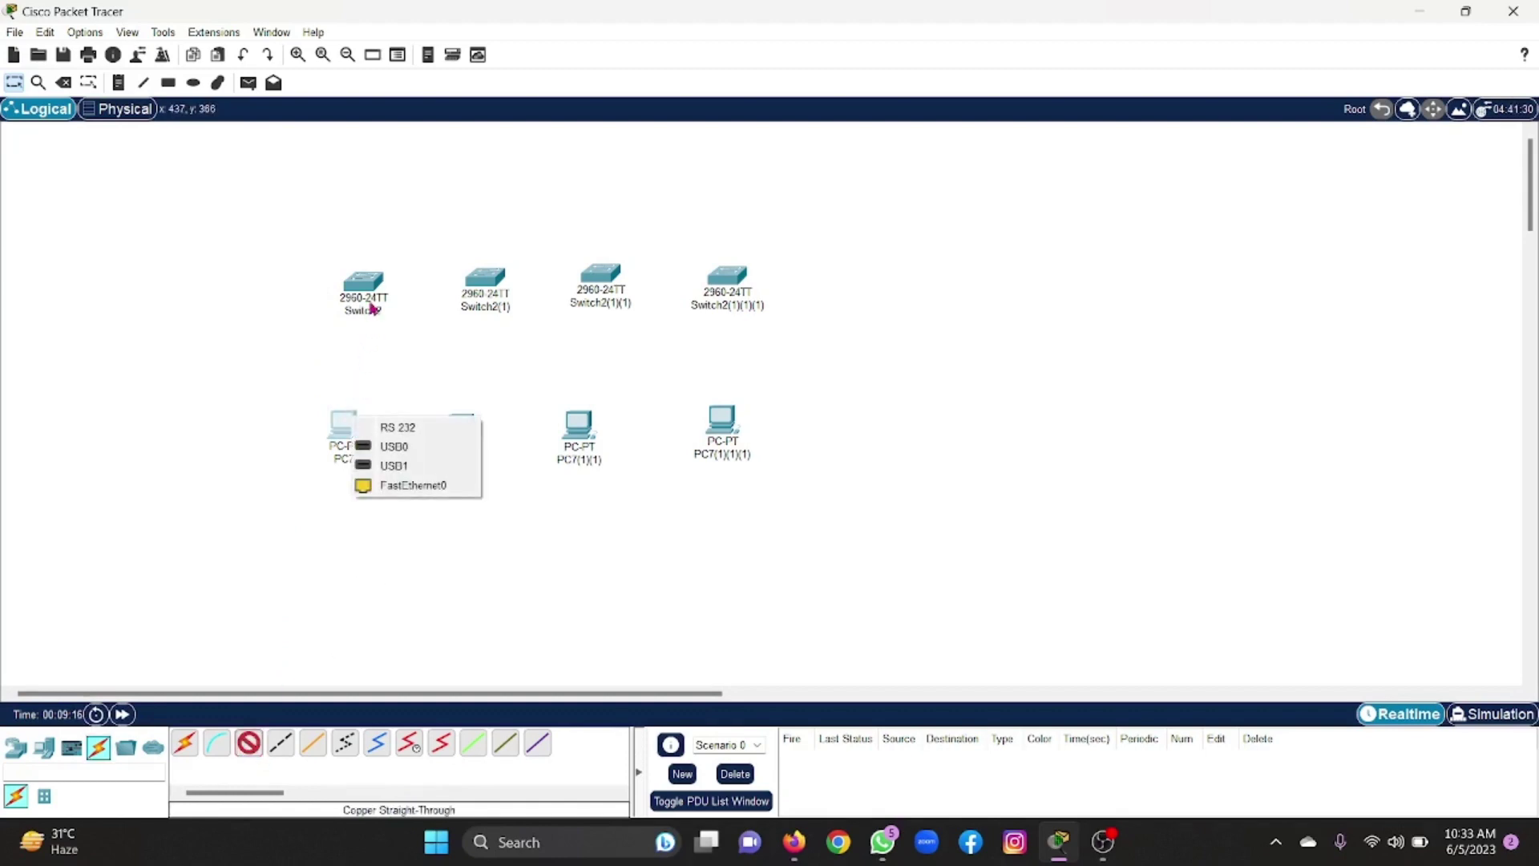
click(401, 484)
click(365, 280)
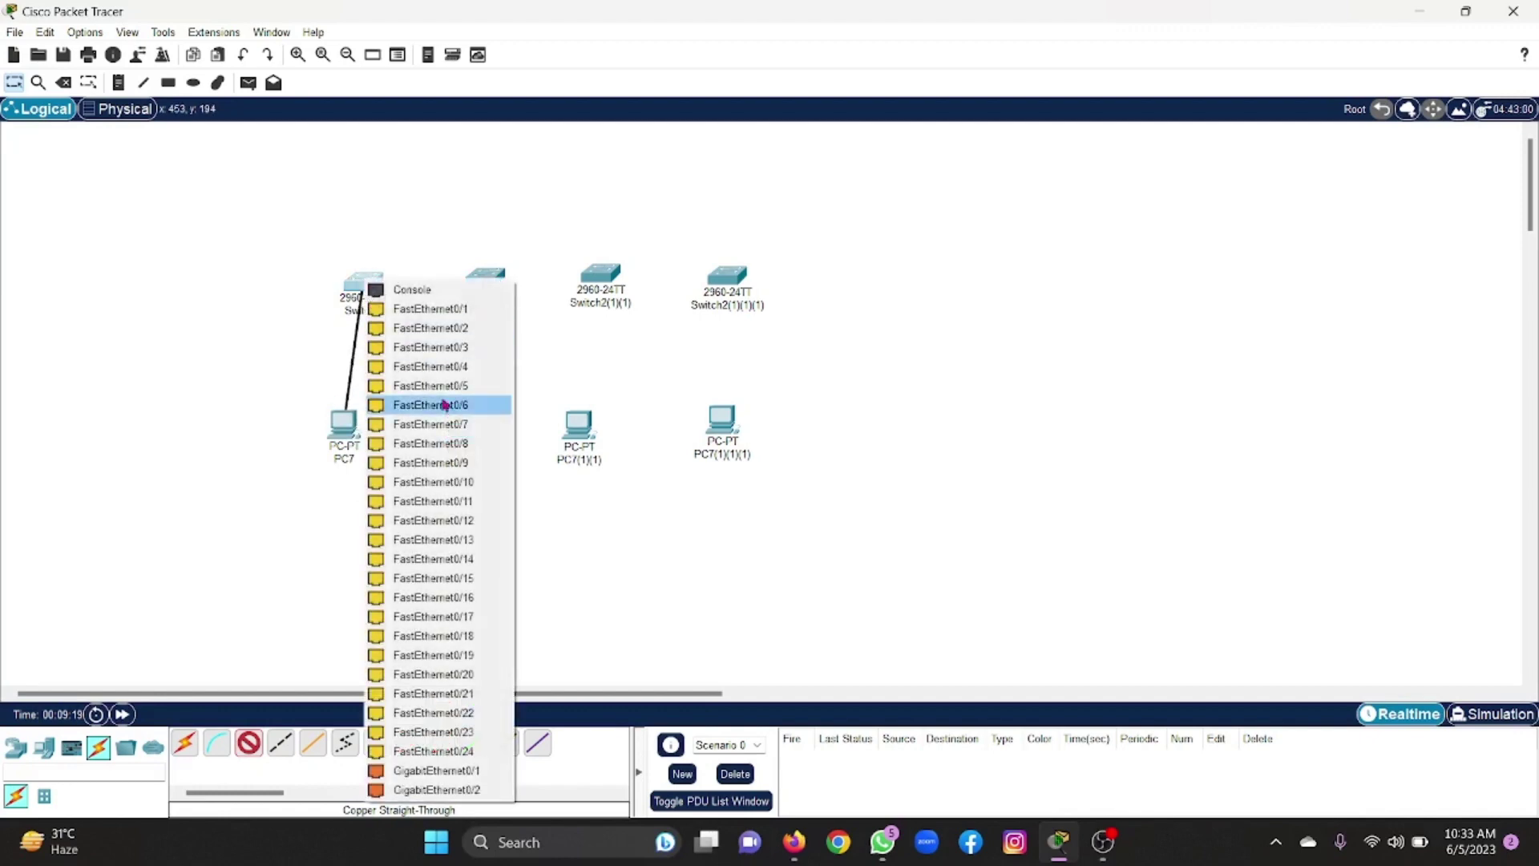
click(437, 307)
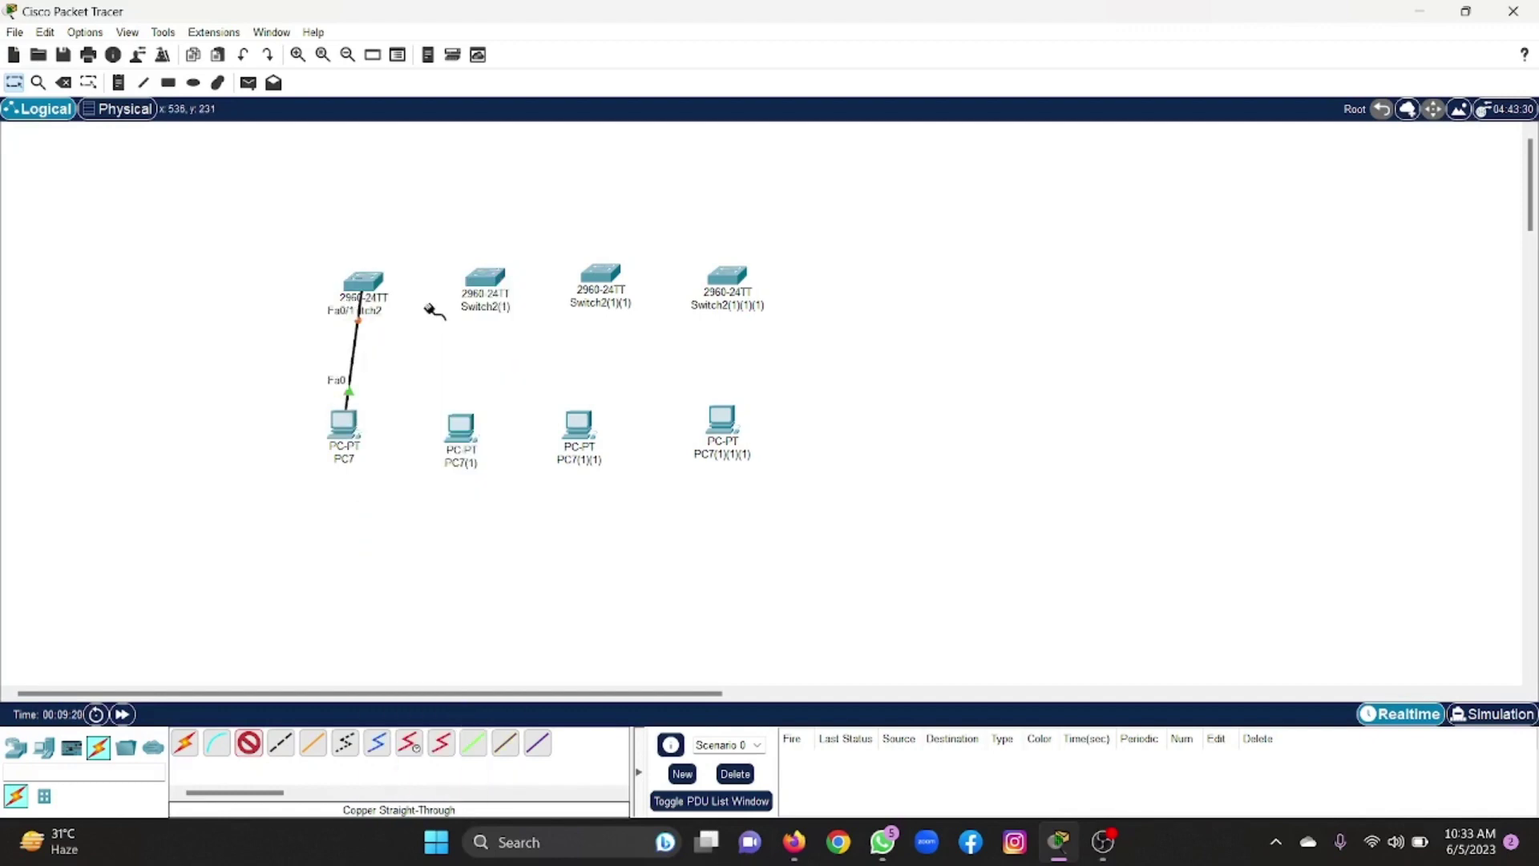
Connect FastEthernet0 on the second and third PCs to FastEthernet0/1 on the switches above them with straight-through cables
click(460, 434)
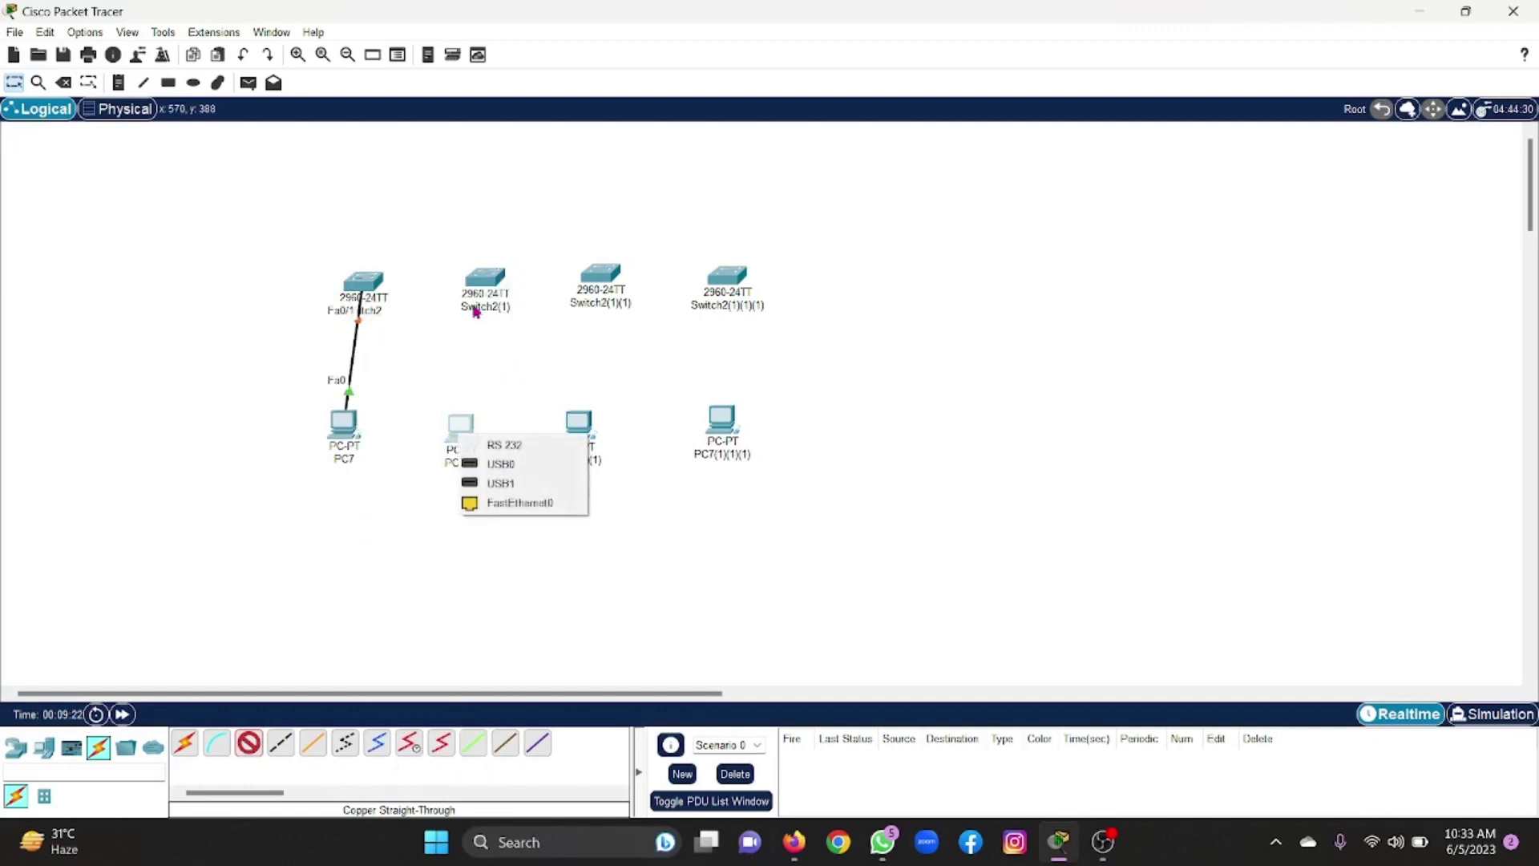
click(503, 503)
click(486, 277)
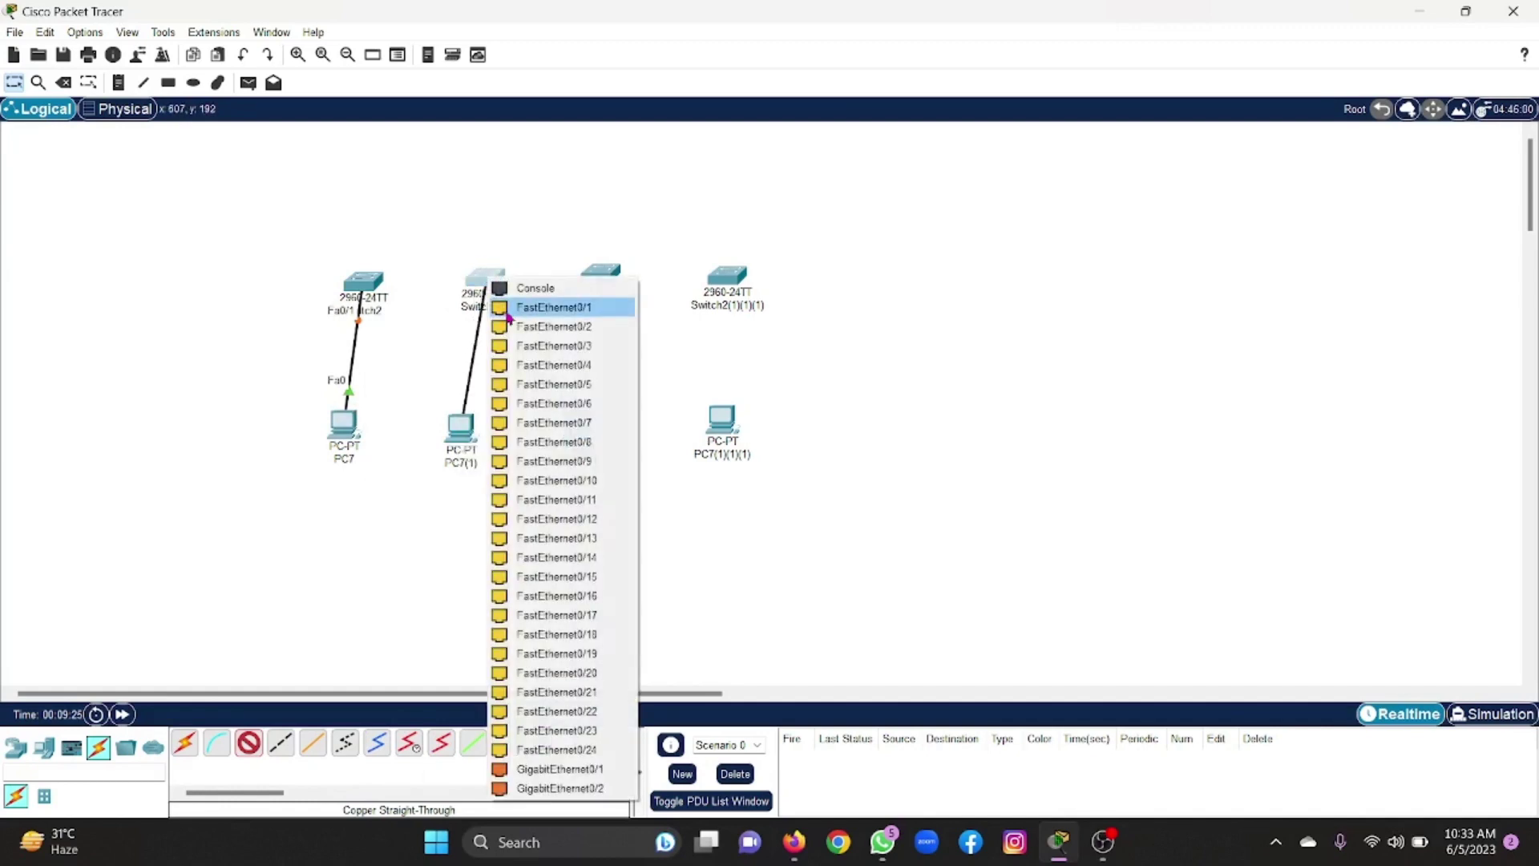
click(507, 313)
click(581, 425)
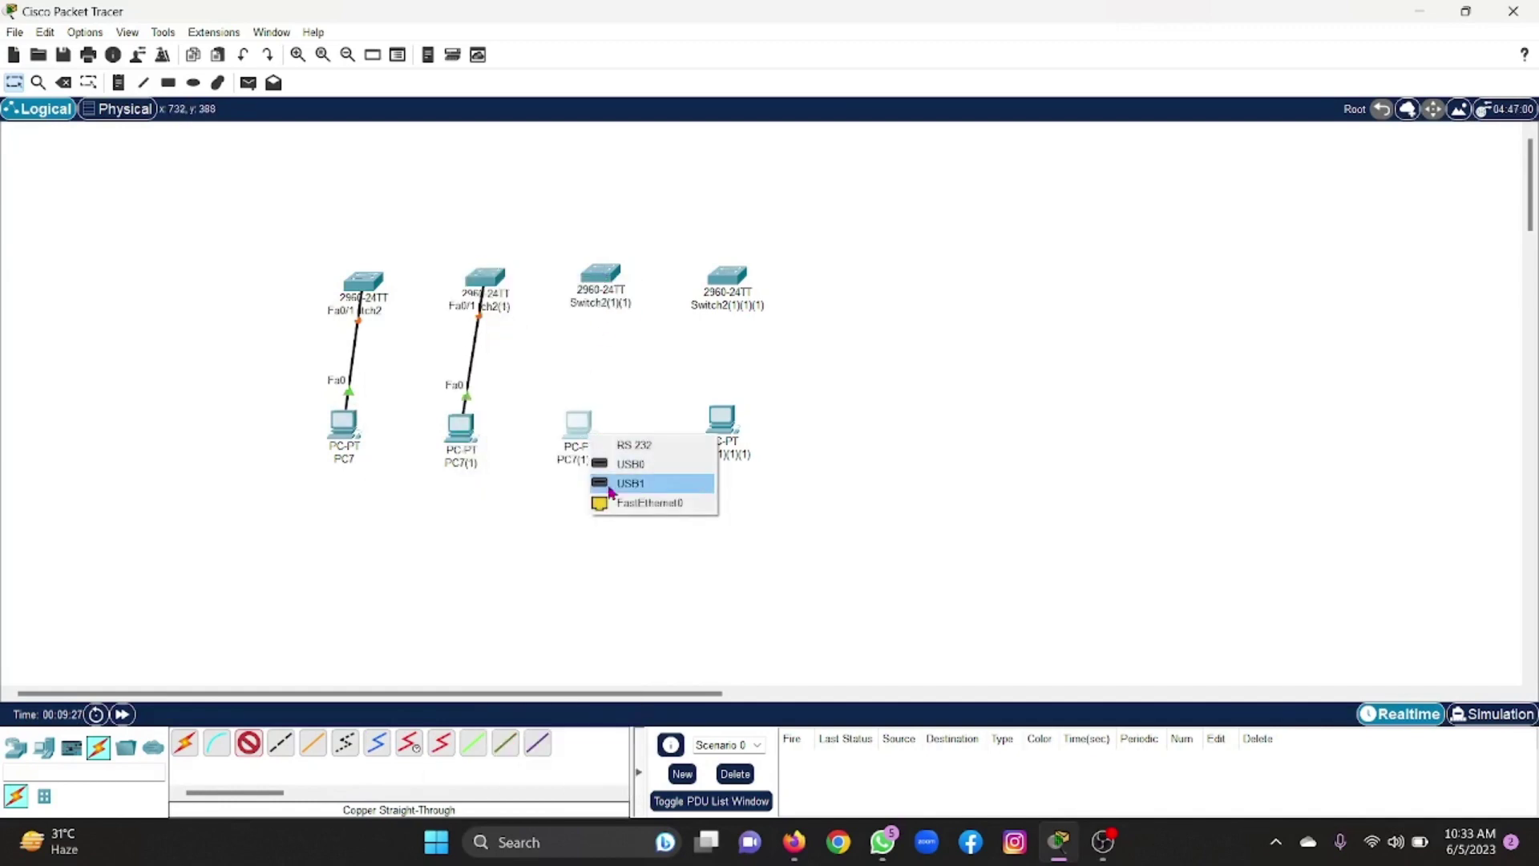
click(613, 501)
click(602, 272)
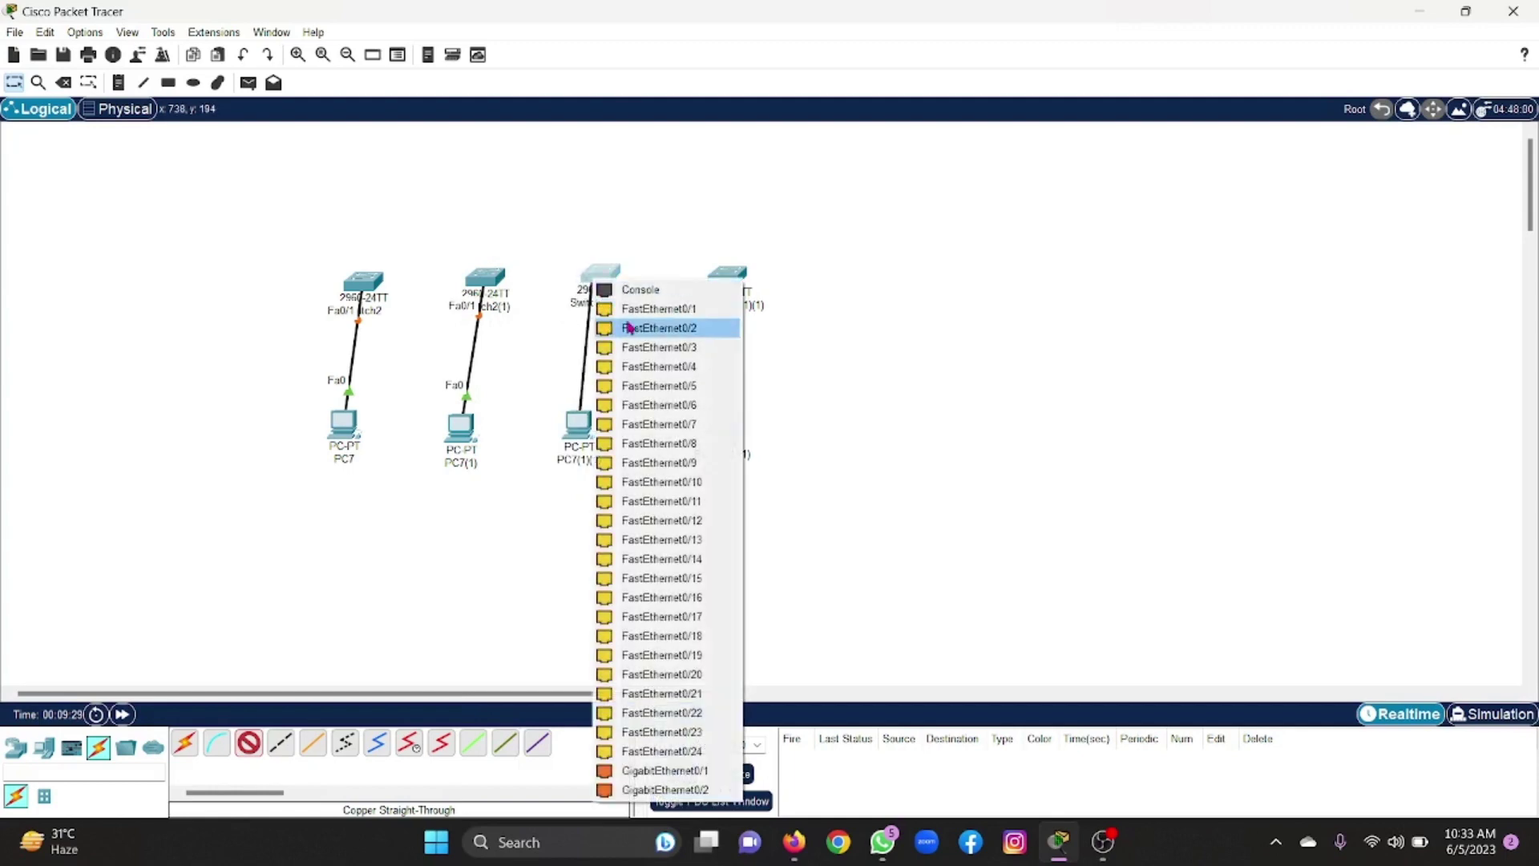
click(633, 308)
Connect the fourth PC's FastEthernet0 to FastEthernet0/1 on the fourth switch with a straight-through cable
click(722, 419)
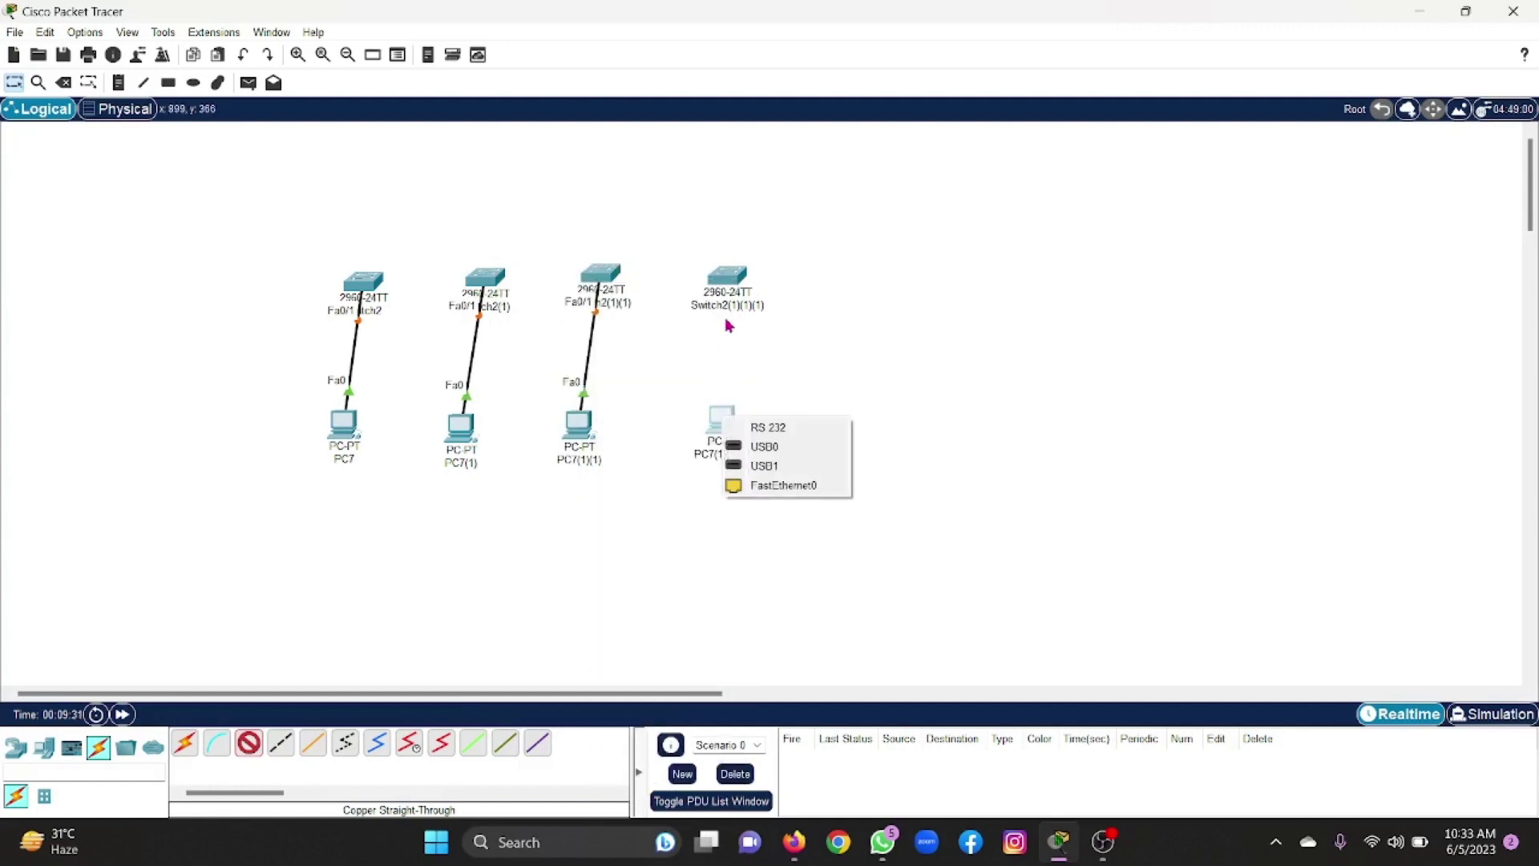
click(742, 485)
click(721, 276)
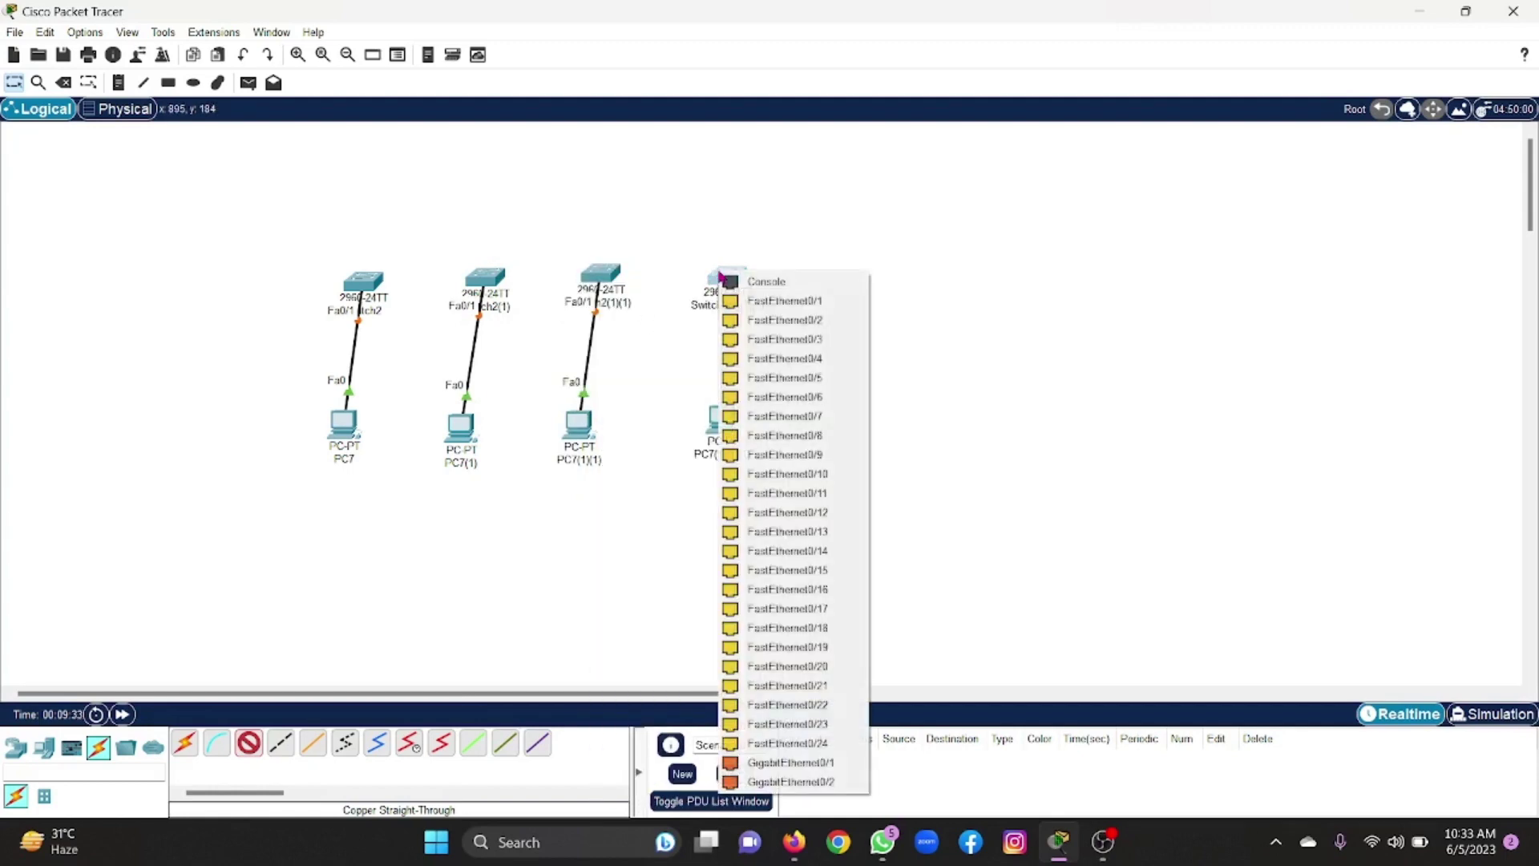
click(746, 303)
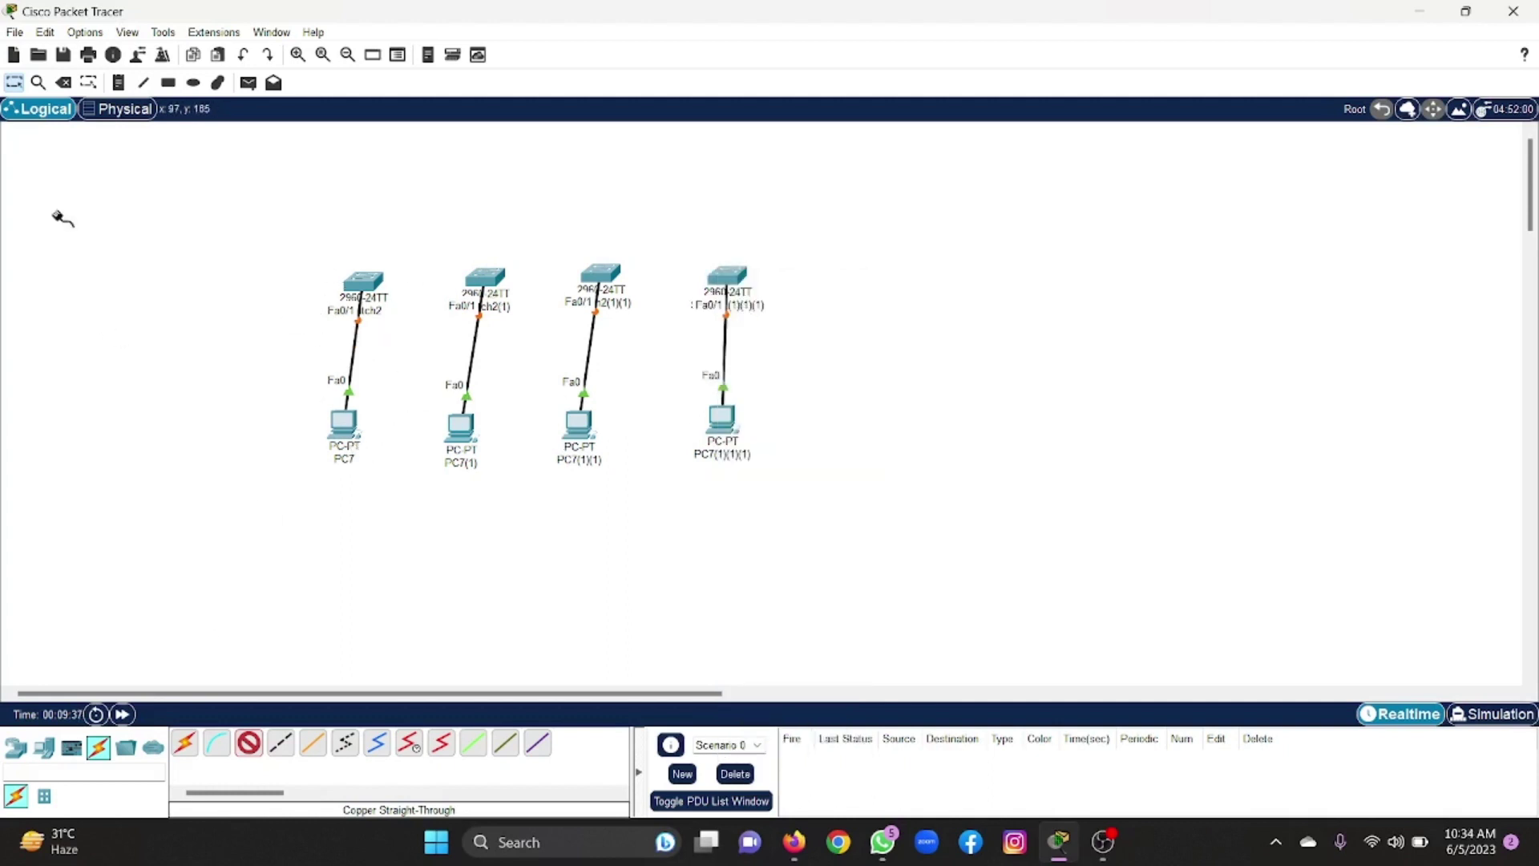
click(14, 82)
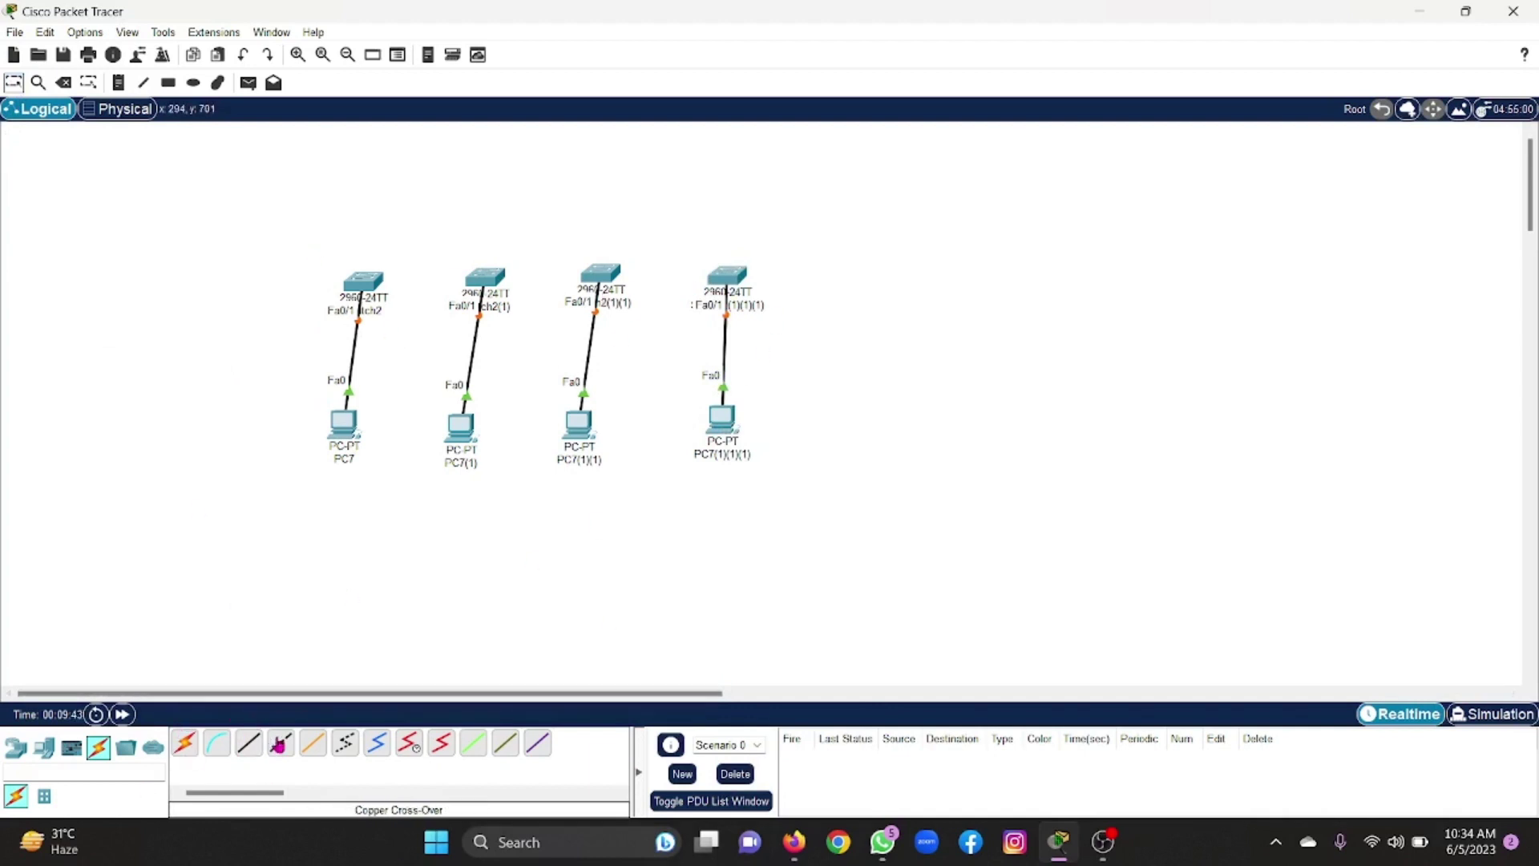
Link FastEthernet0/2 on the first switch to FastEthernet0/2 on the second switch with a Copper Cross-Over cable
click(281, 743)
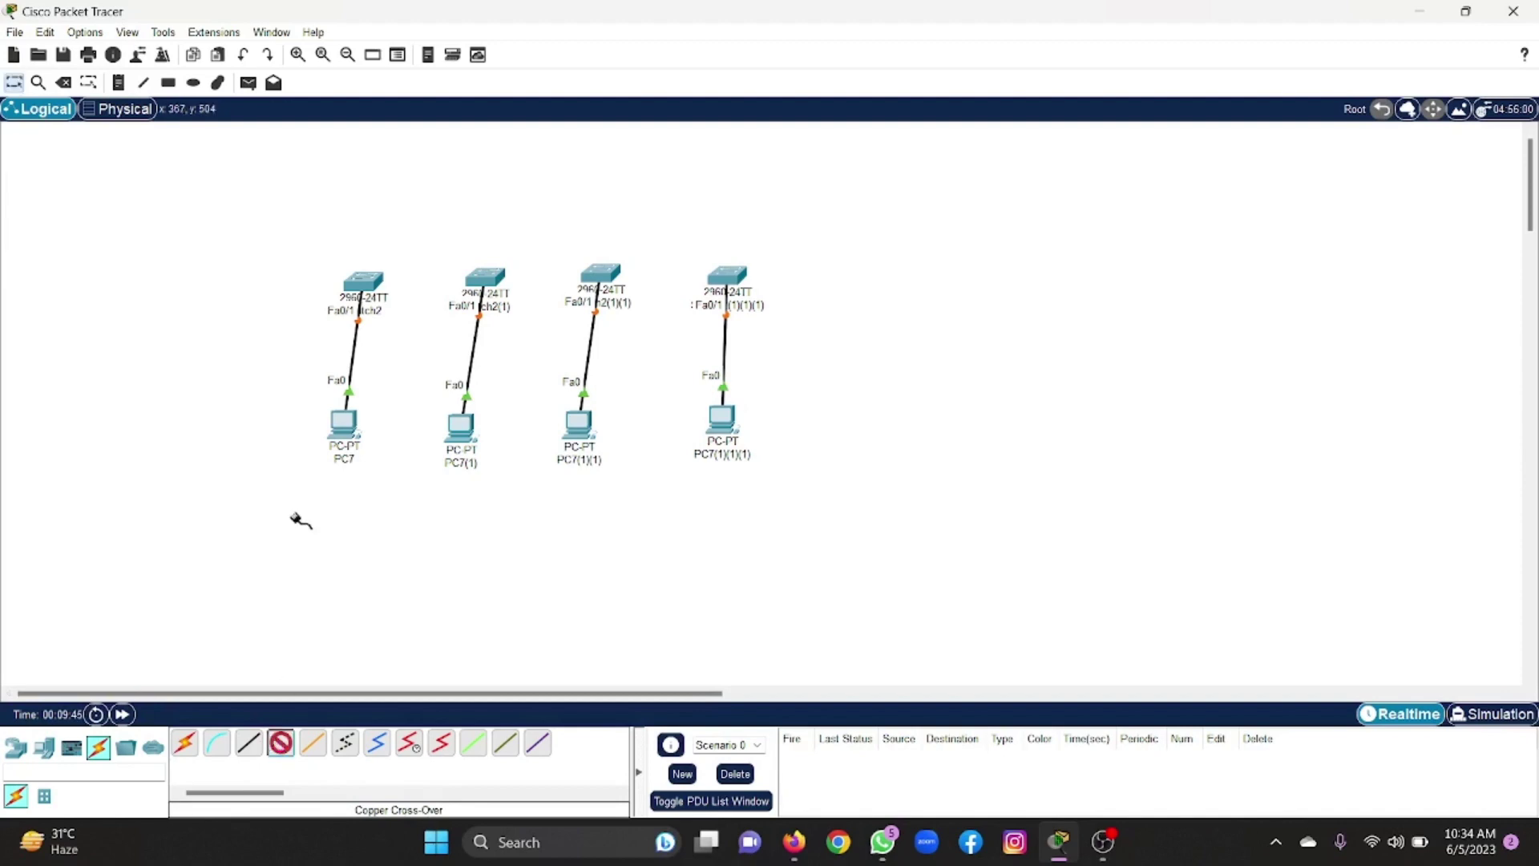
click(365, 294)
click(408, 318)
click(491, 287)
click(494, 309)
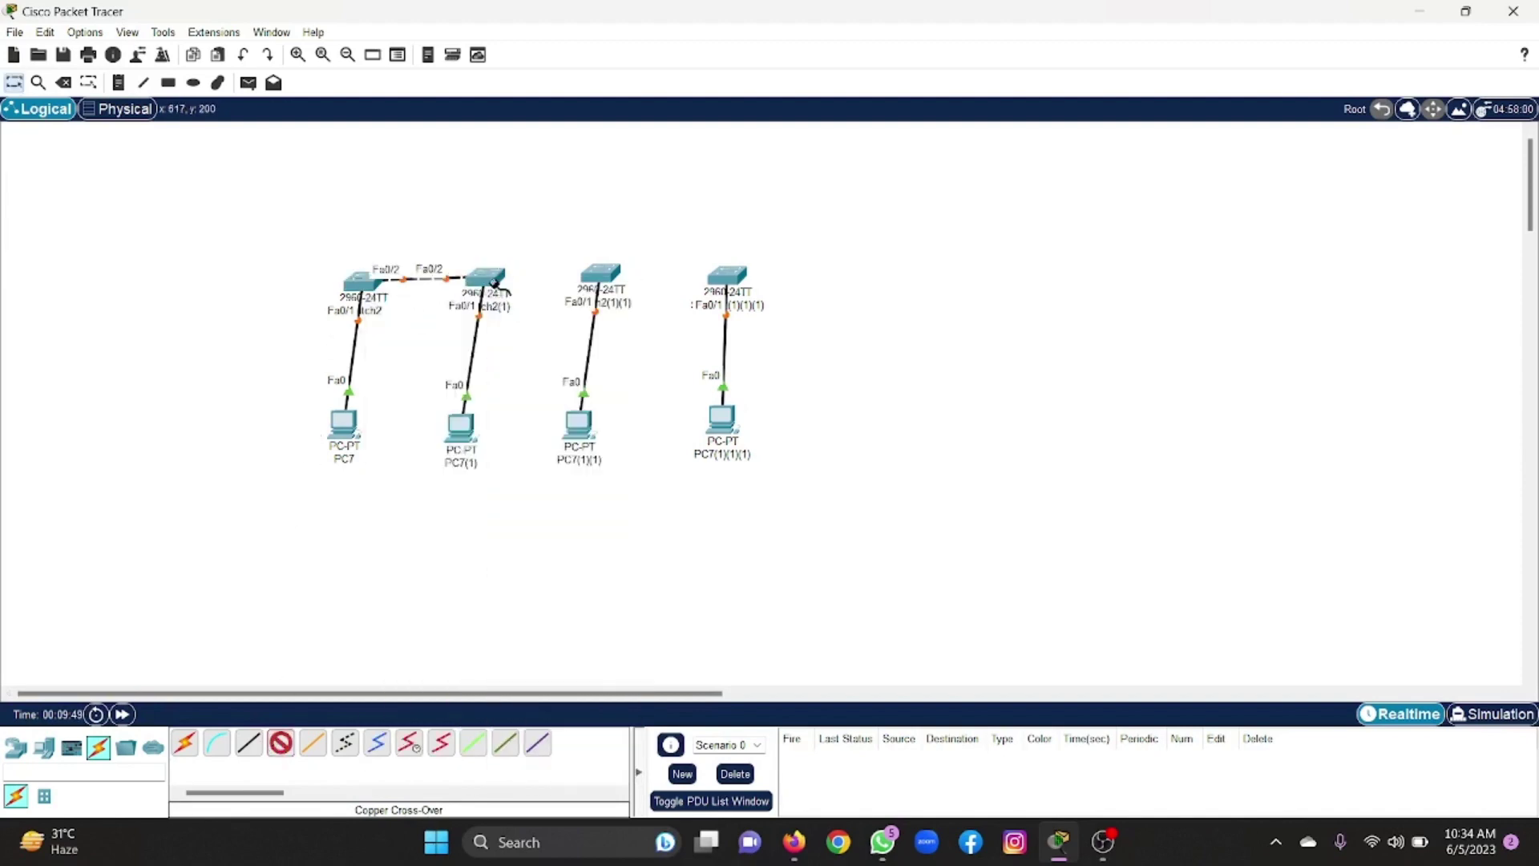
Link FastEthernet0/3 on the second switch to FastEthernet0/2 on the third switch with a cross-over cable
click(498, 290)
click(581, 312)
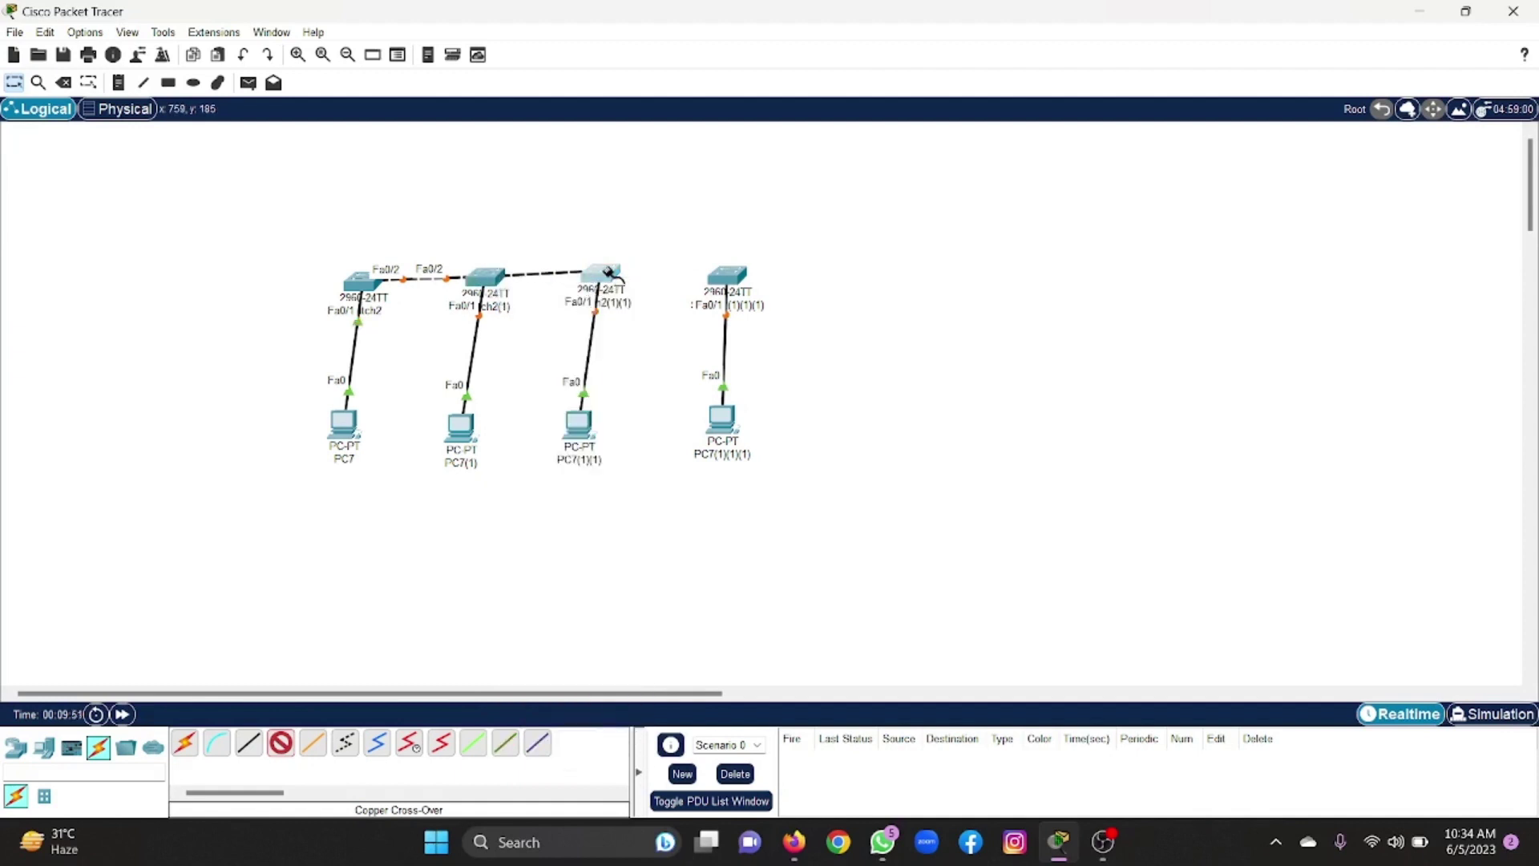
click(605, 274)
click(615, 298)
Link FastEthernet0/3 on the third switch to FastEthernet0/2 on the fourth switch with a cross-over cable
click(605, 279)
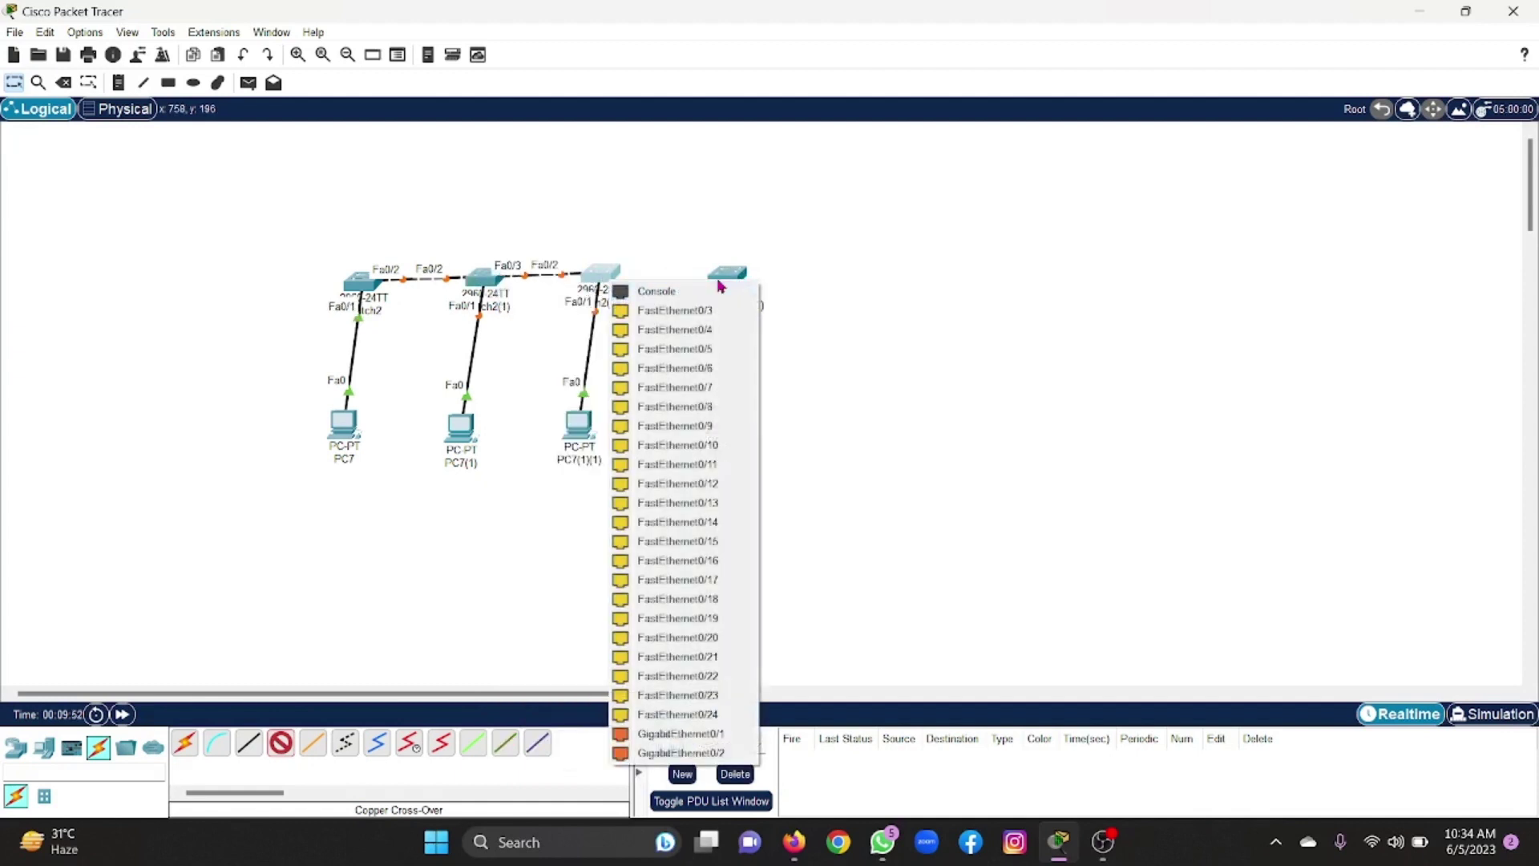
click(715, 307)
click(722, 280)
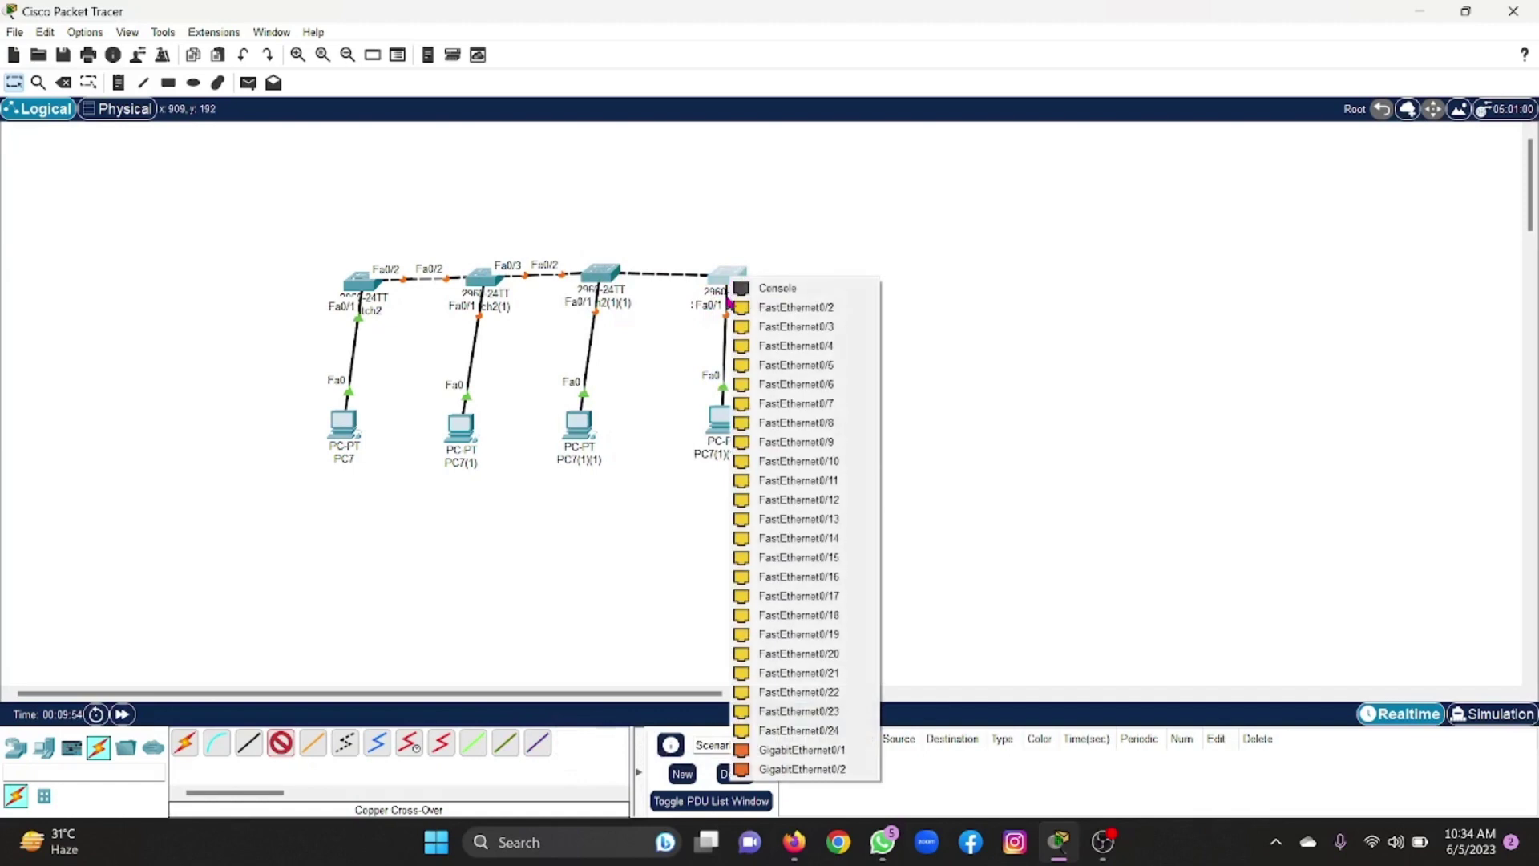
click(747, 310)
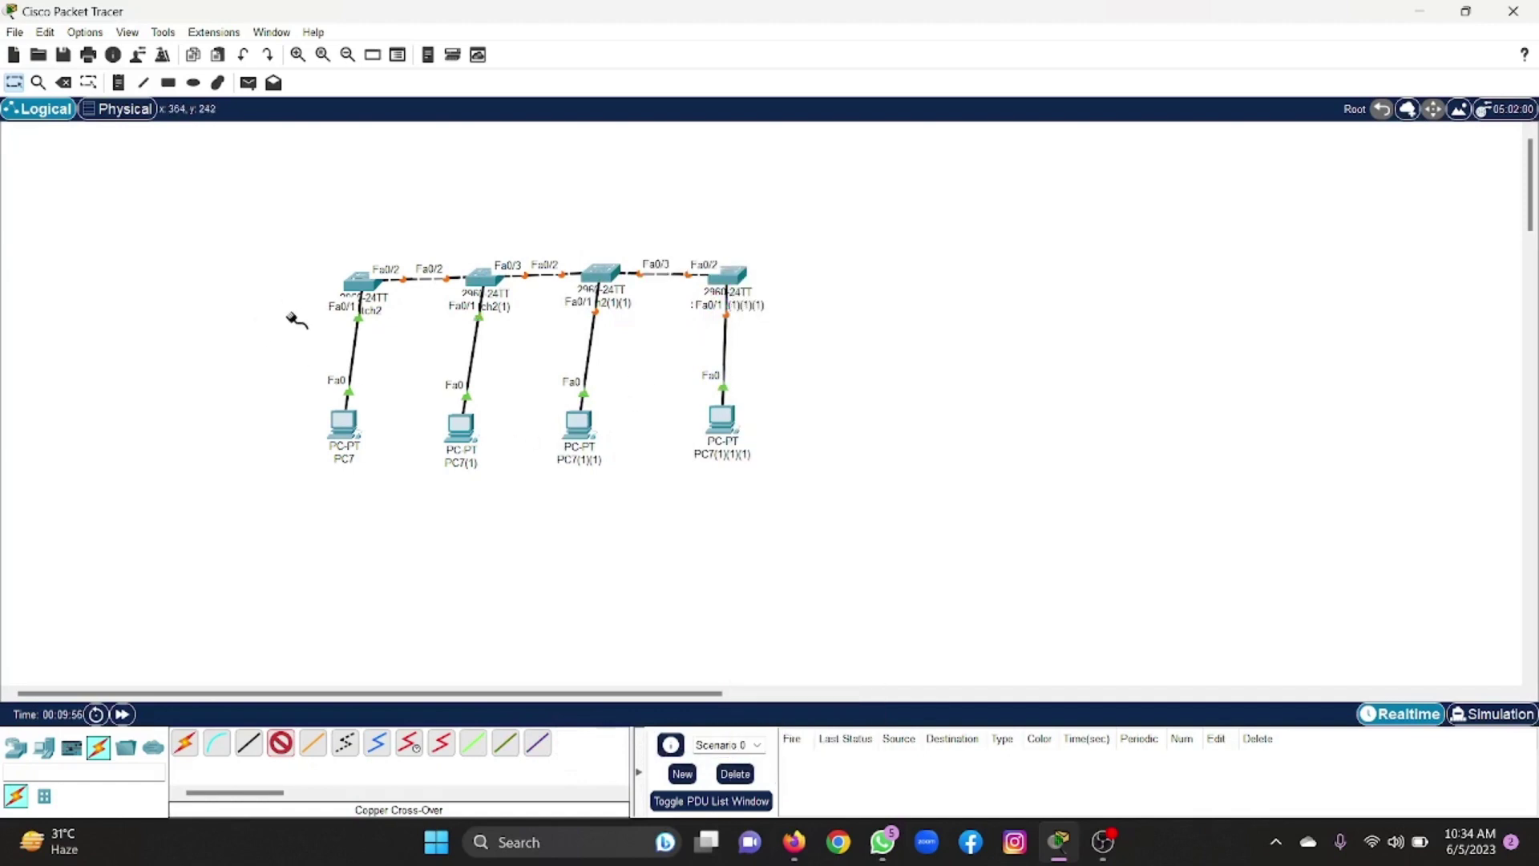
click(14, 83)
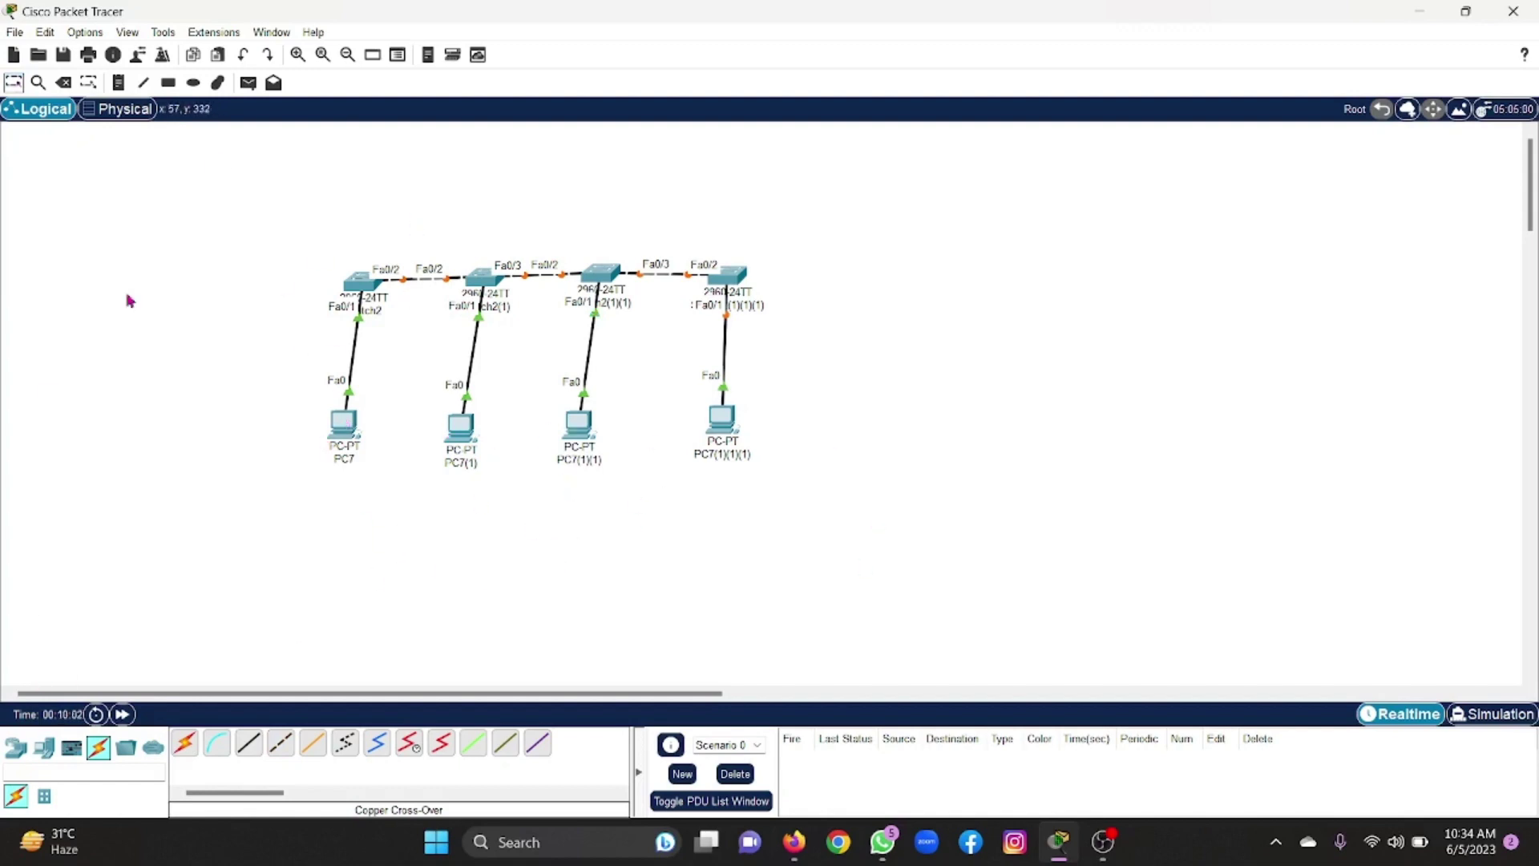
Add a note reading 192.168.10.1 below the first PC and copy its text
click(116, 87)
click(287, 479)
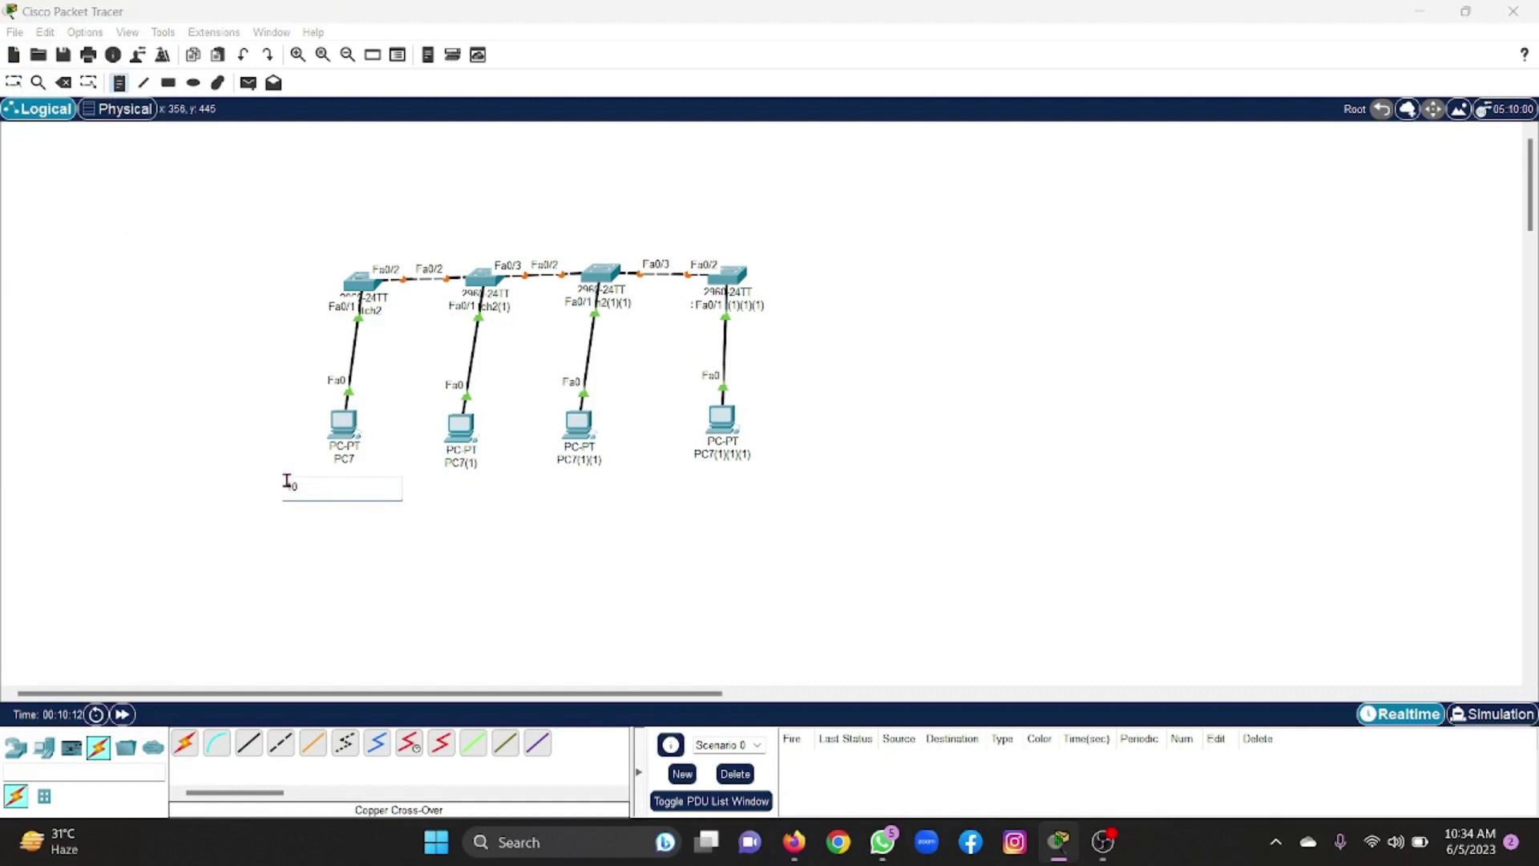
text(192.168.10.1)
key(ctrl+a)
key(ctrl+c)
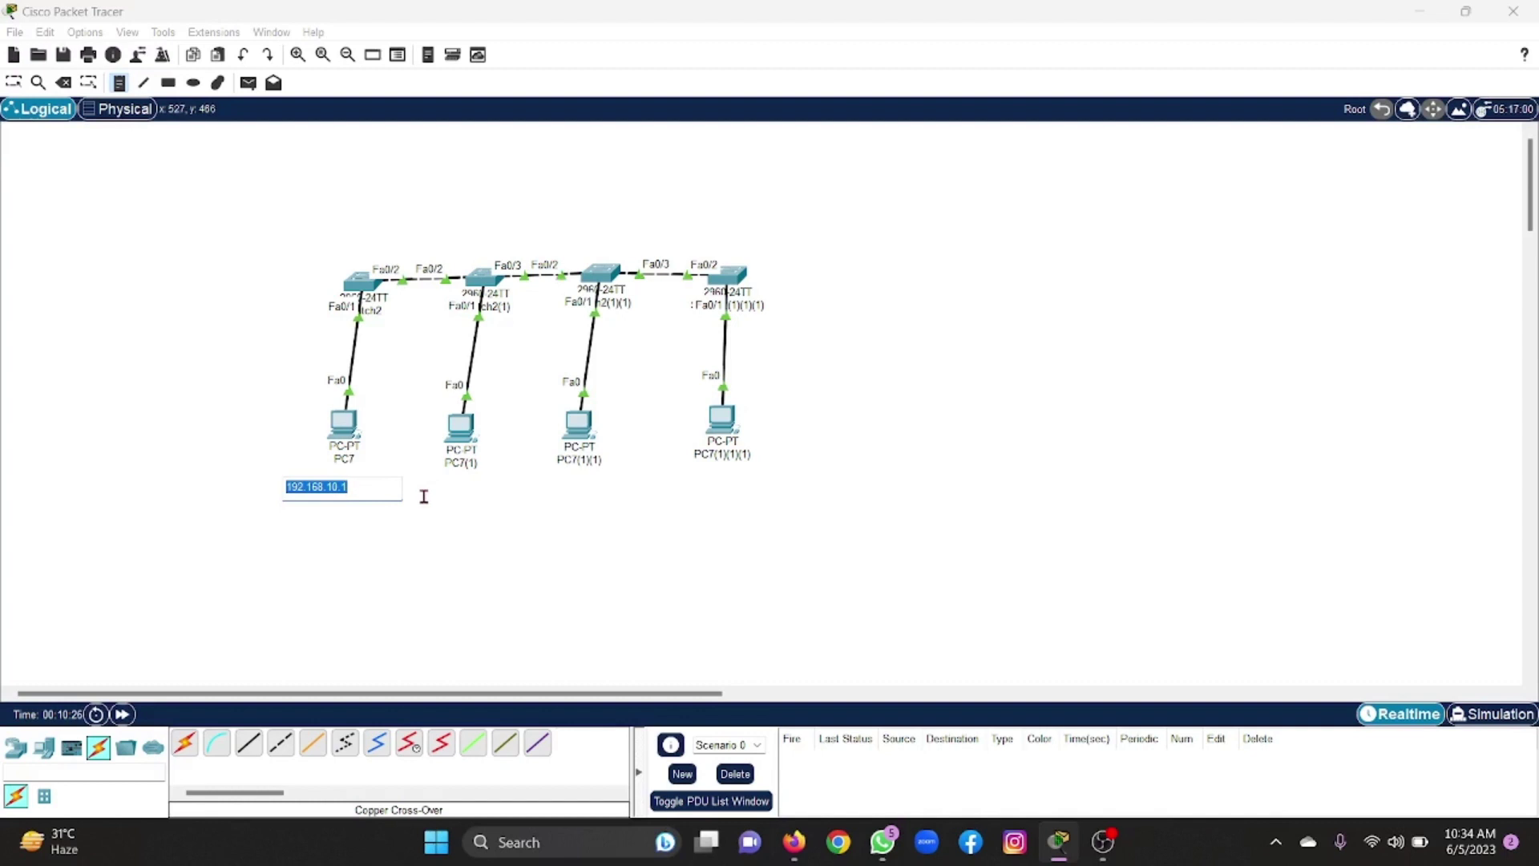
Add notes reading 192.168.10.2 below the second PC and 192.168.10.3 below the third PC
click(440, 489)
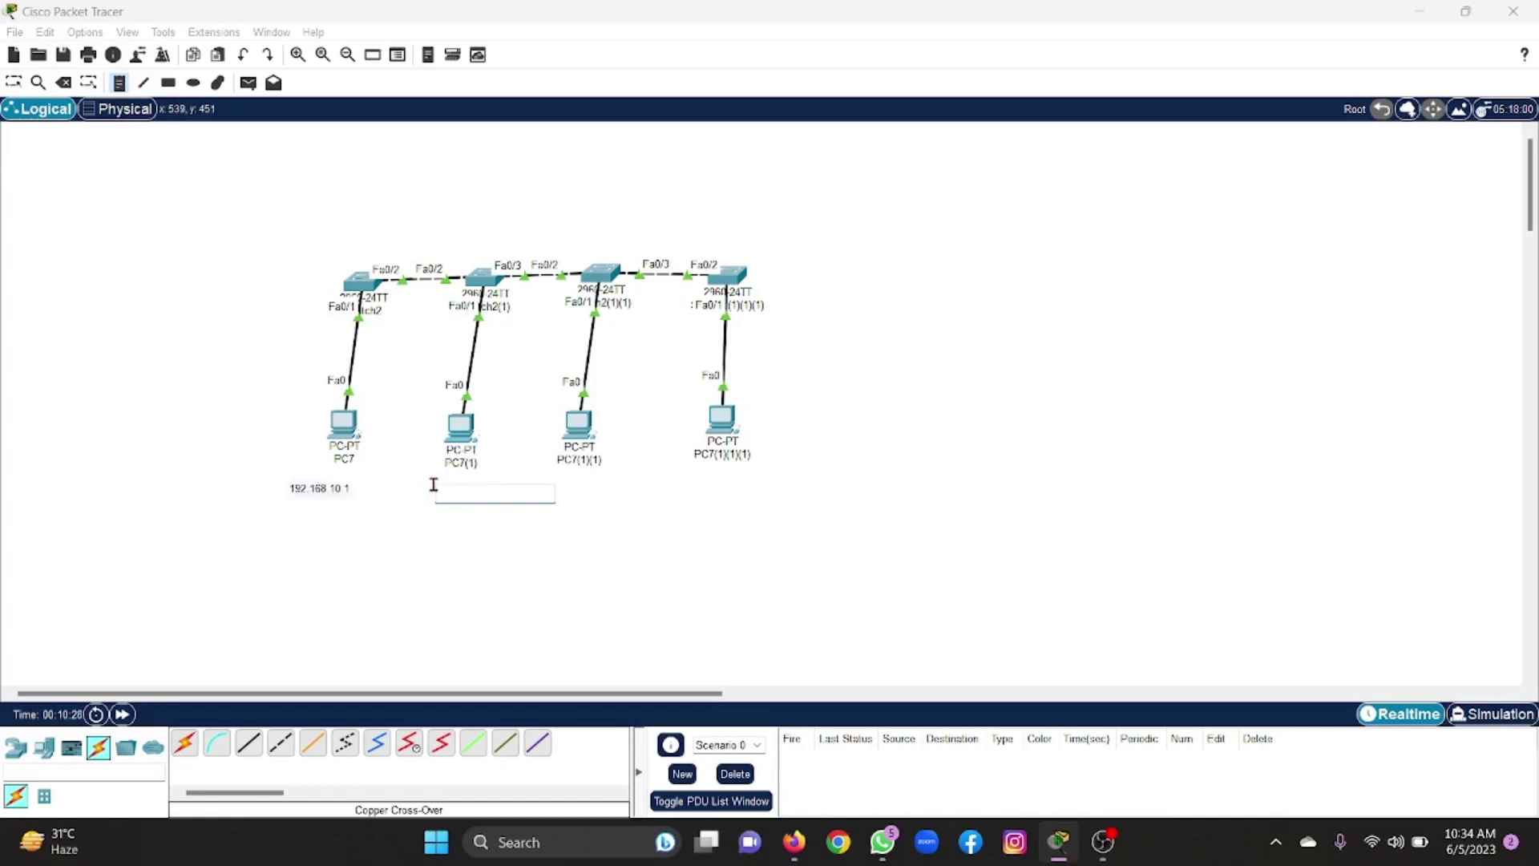
key(ctrl+v)
click(568, 483)
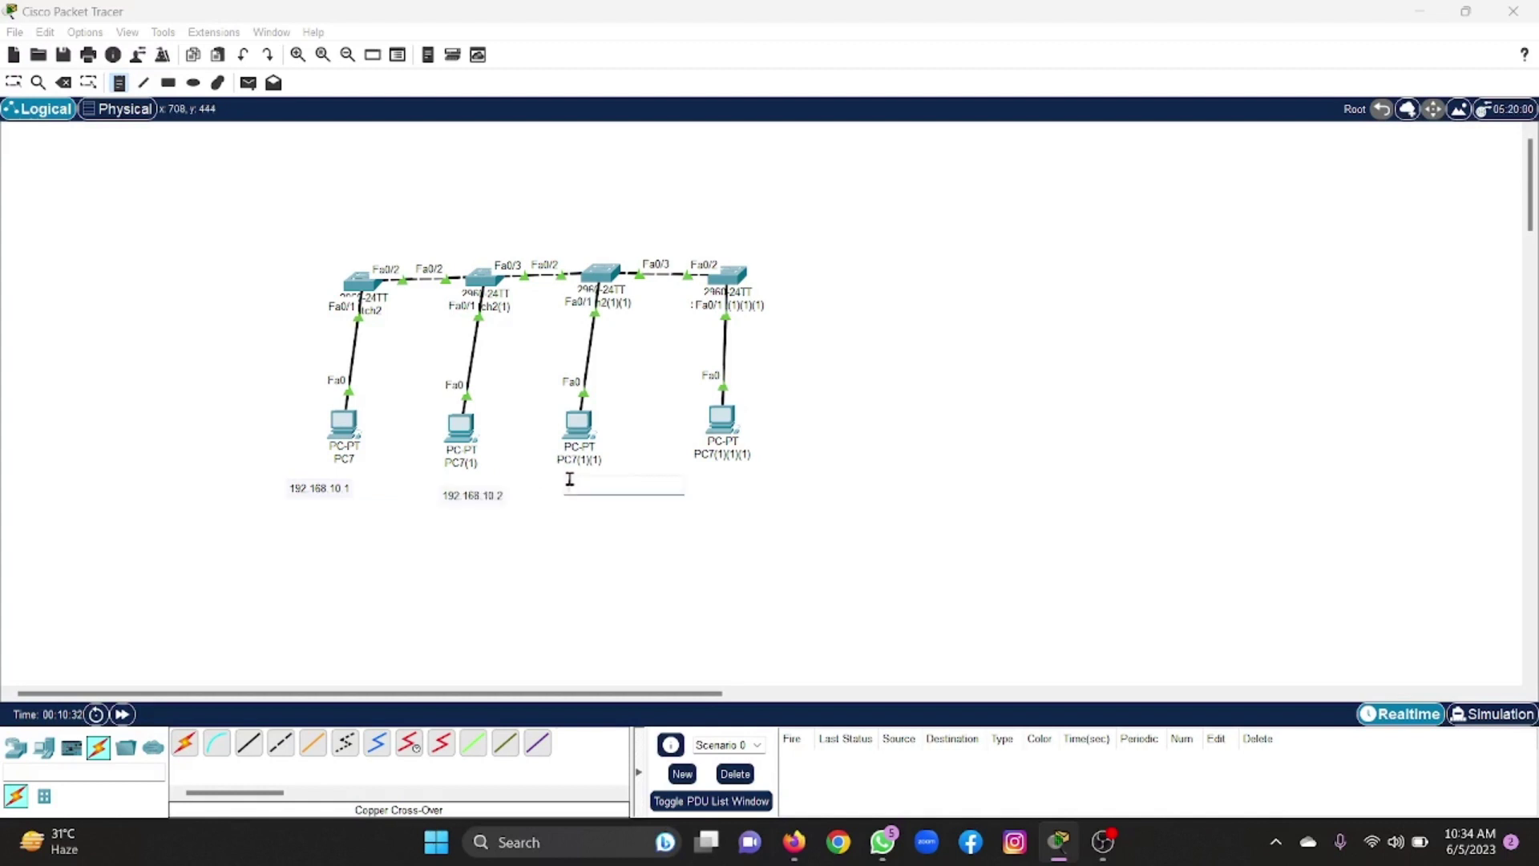
key(ctrl+v)
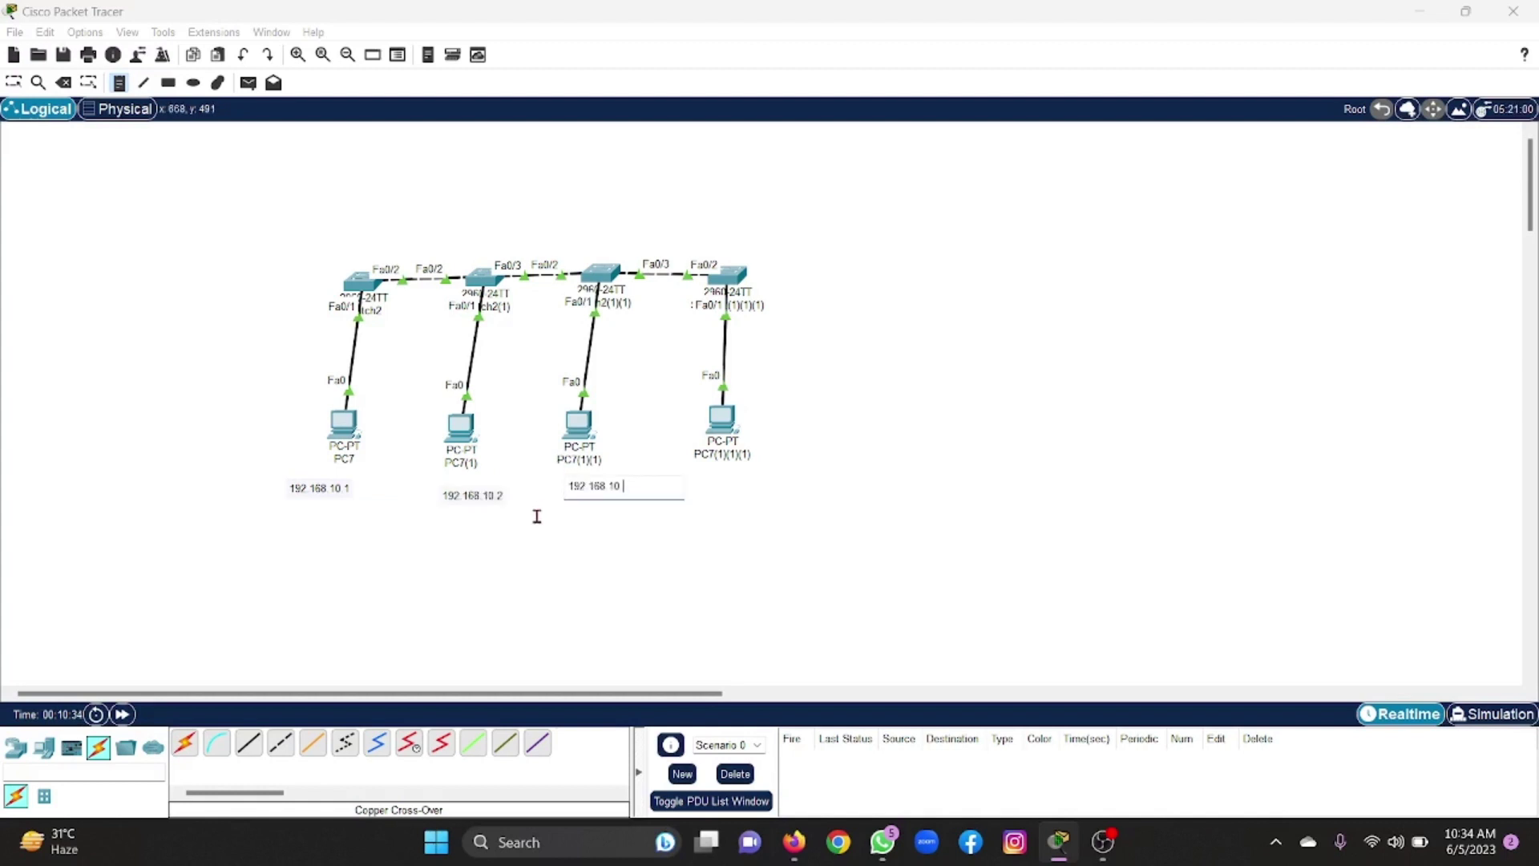
text(3)
Add a note reading 192.168.10.4 below the fourth PC and return to the selection tool
click(723, 475)
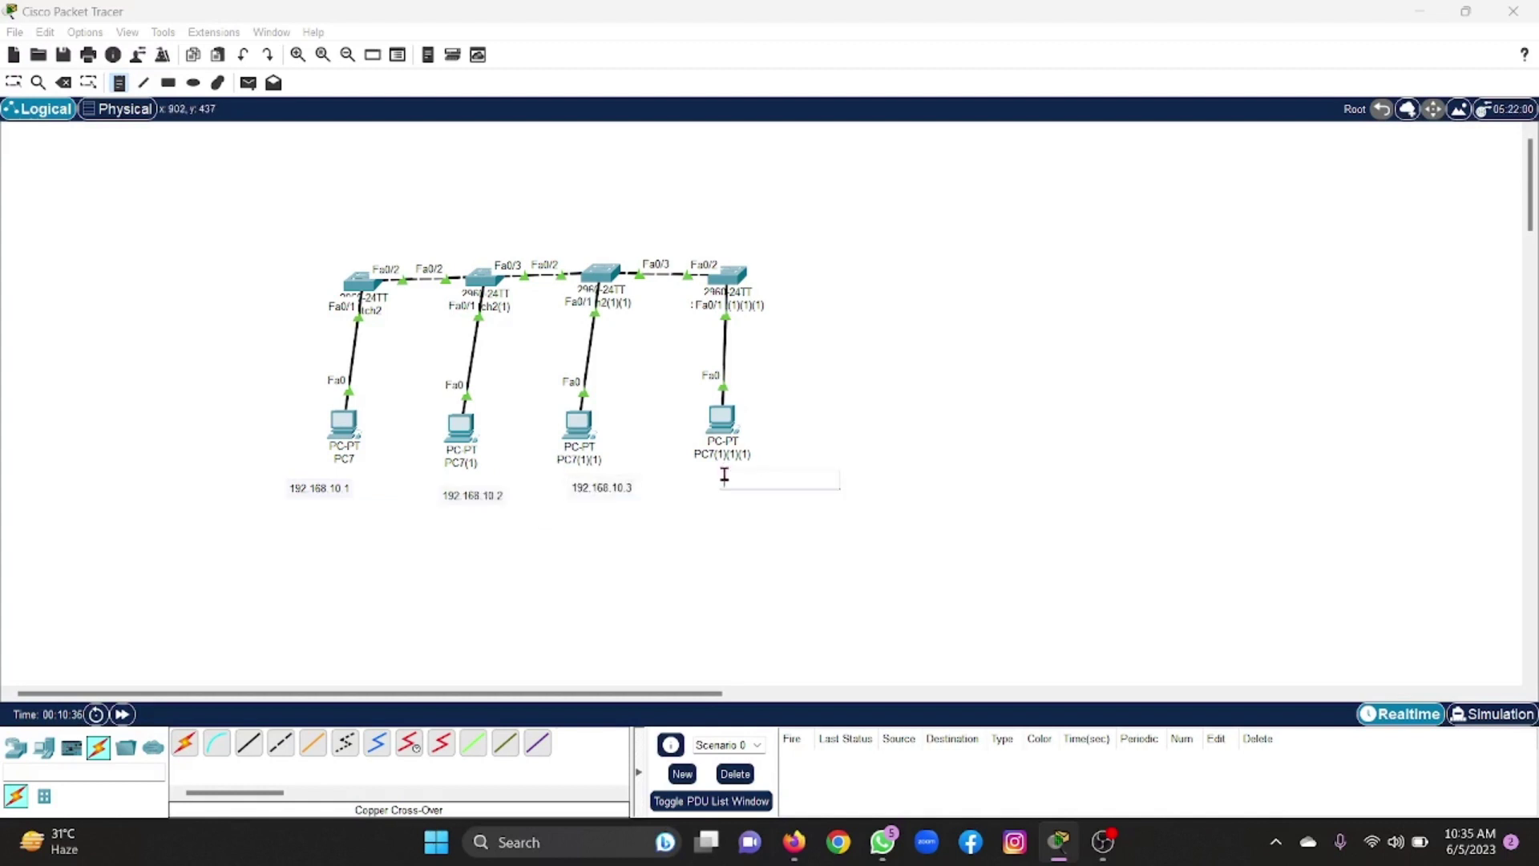
text(192.168.10.)
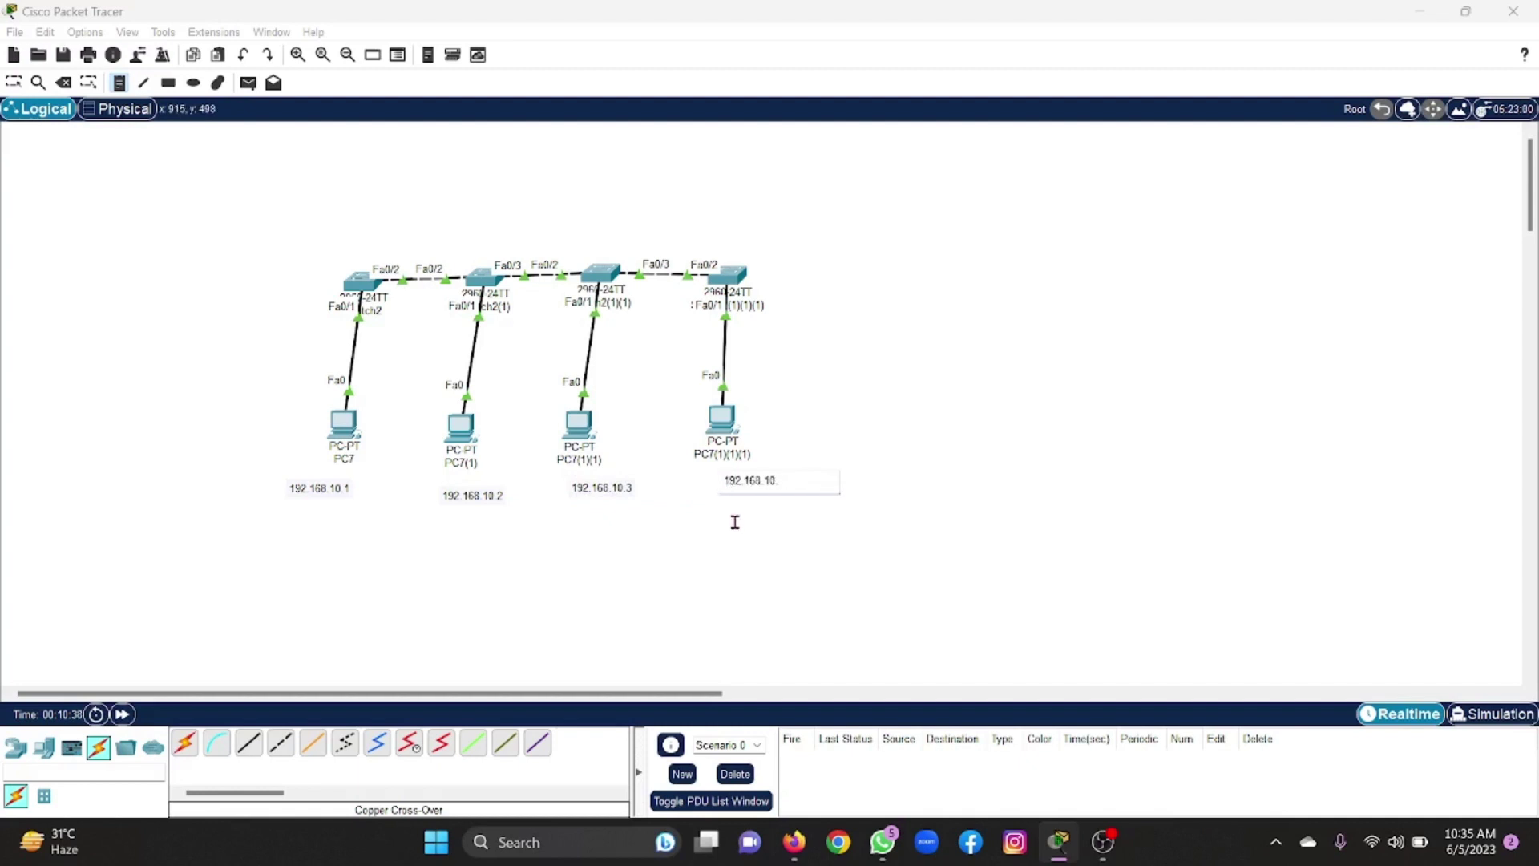
text(4)
click(849, 440)
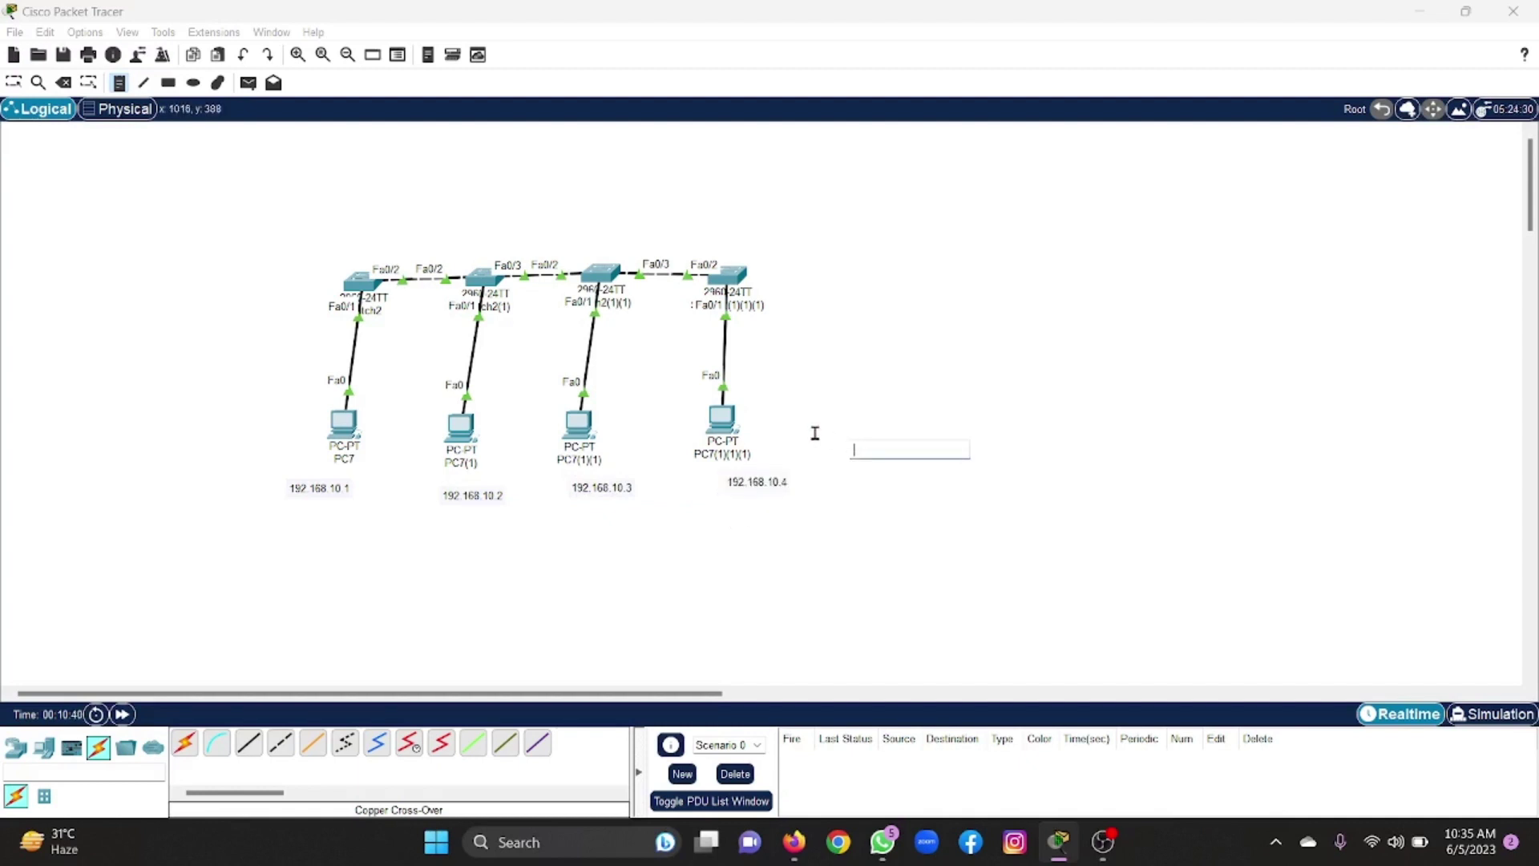
click(18, 84)
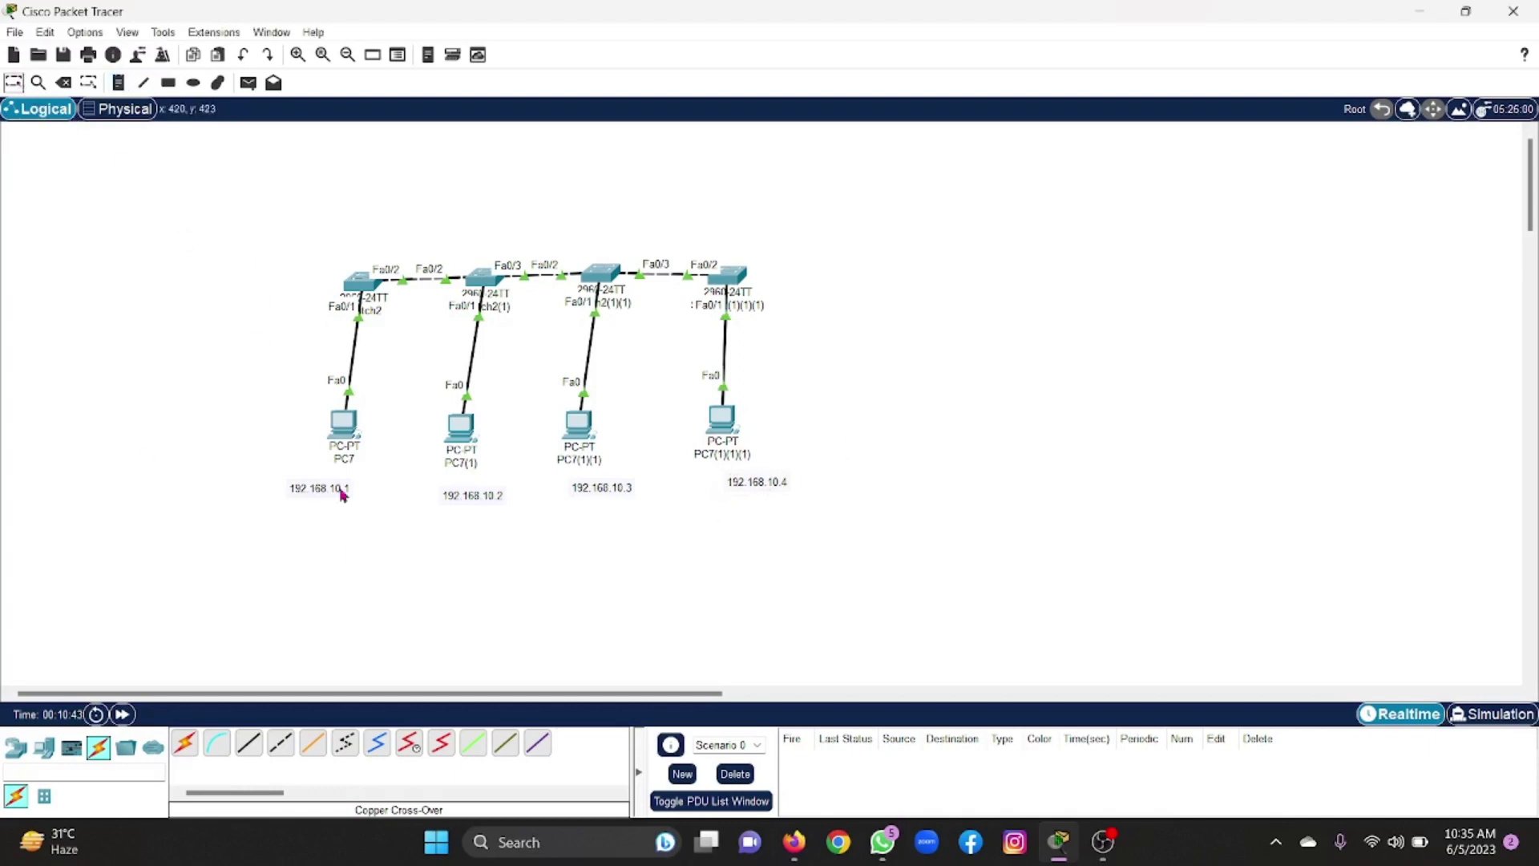
Configure the first PC with the static IPv4 address 192.168.10.1 and subnet mask 255.255.255.0
click(343, 421)
click(635, 169)
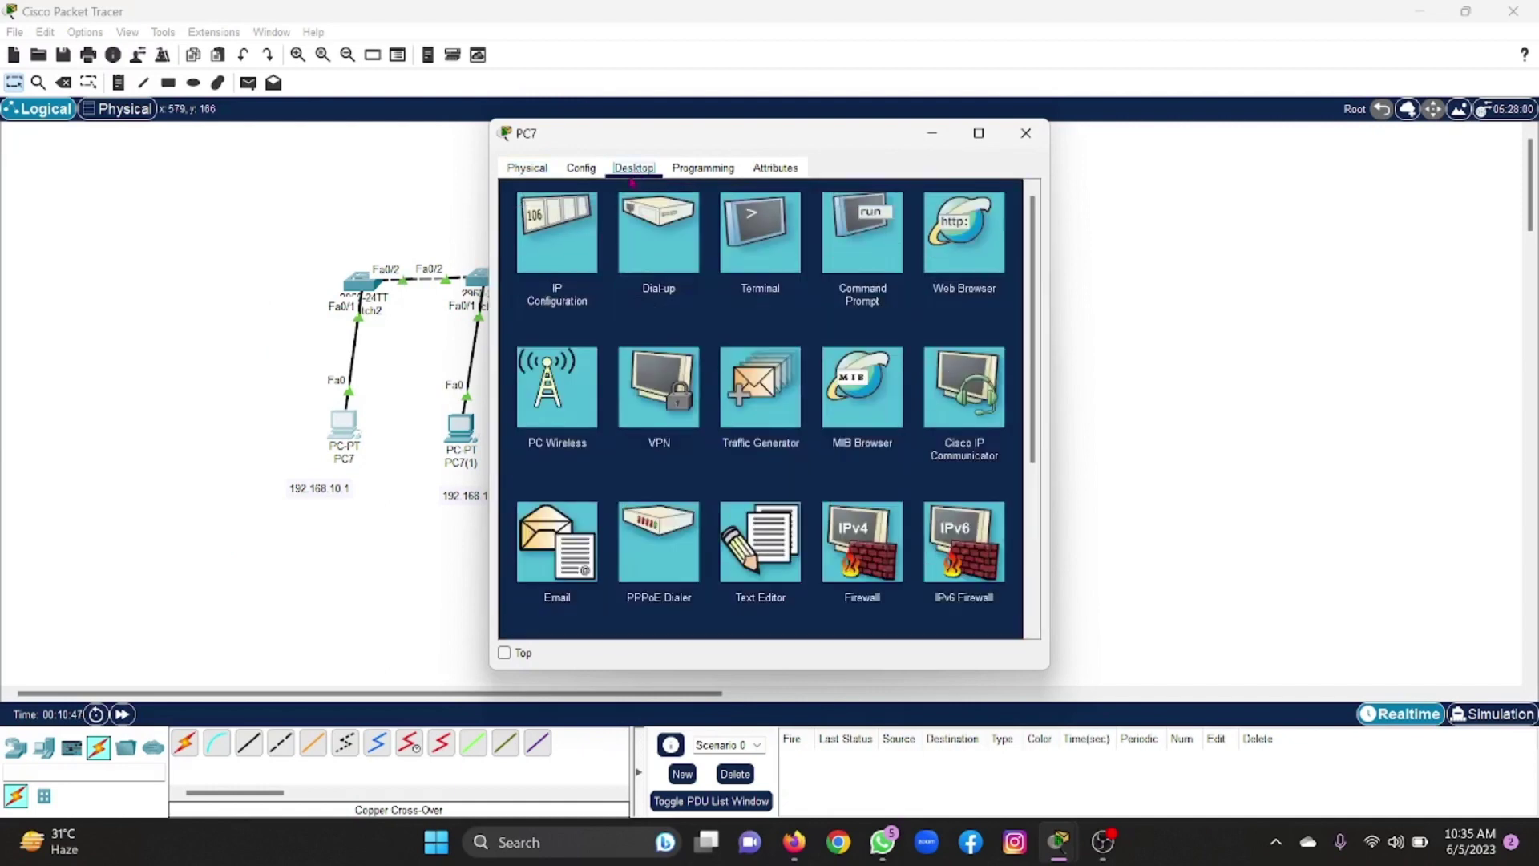
click(550, 231)
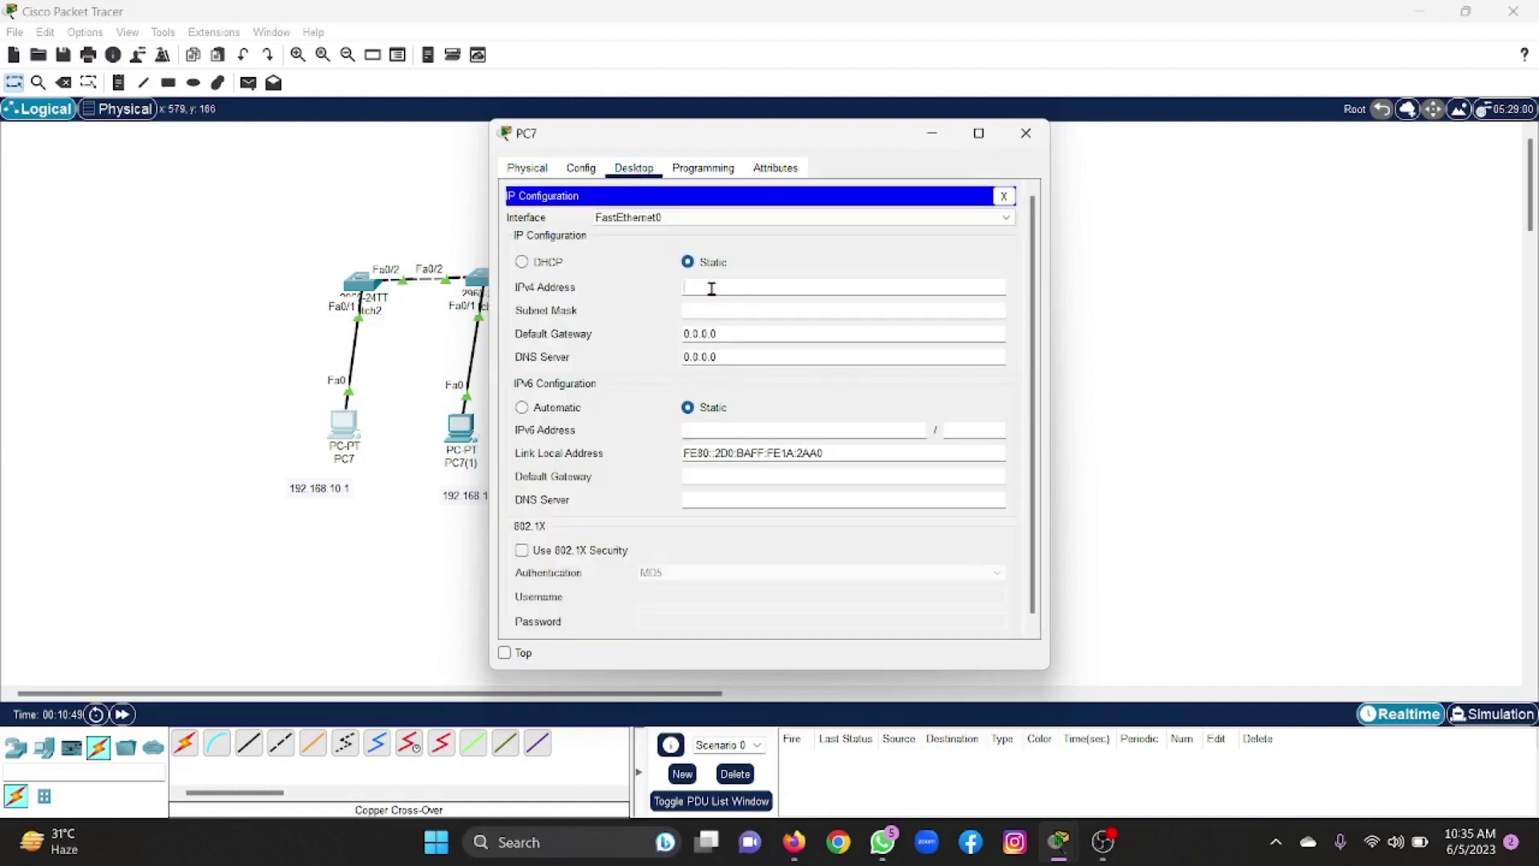
text(192.168.10.1)
click(728, 313)
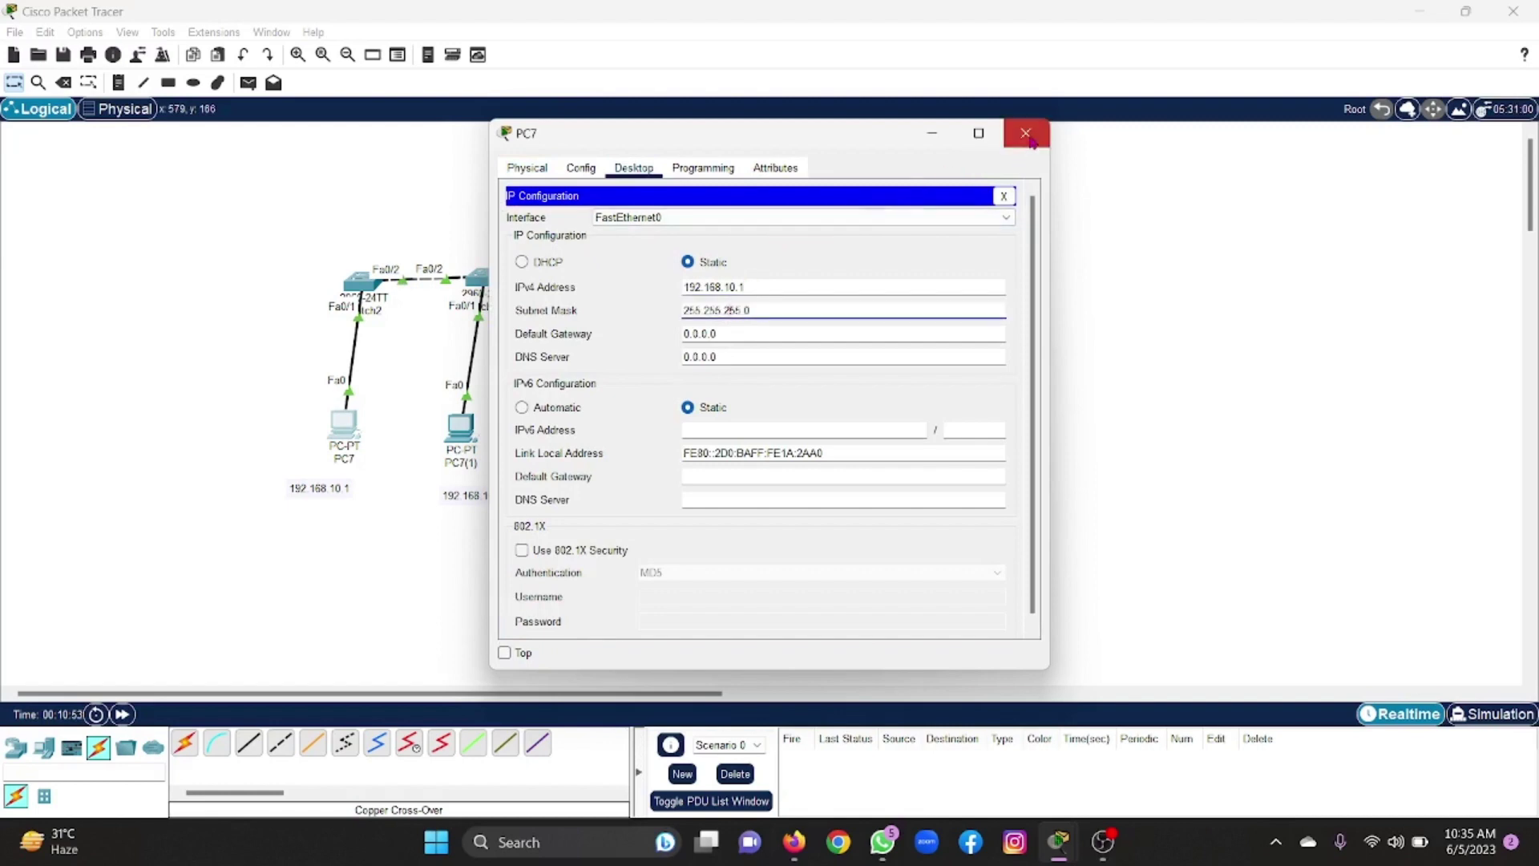
click(1030, 139)
Configure the second PC with the static IPv4 address 192.168.10.2 and subnet mask 255.255.255.0
click(460, 427)
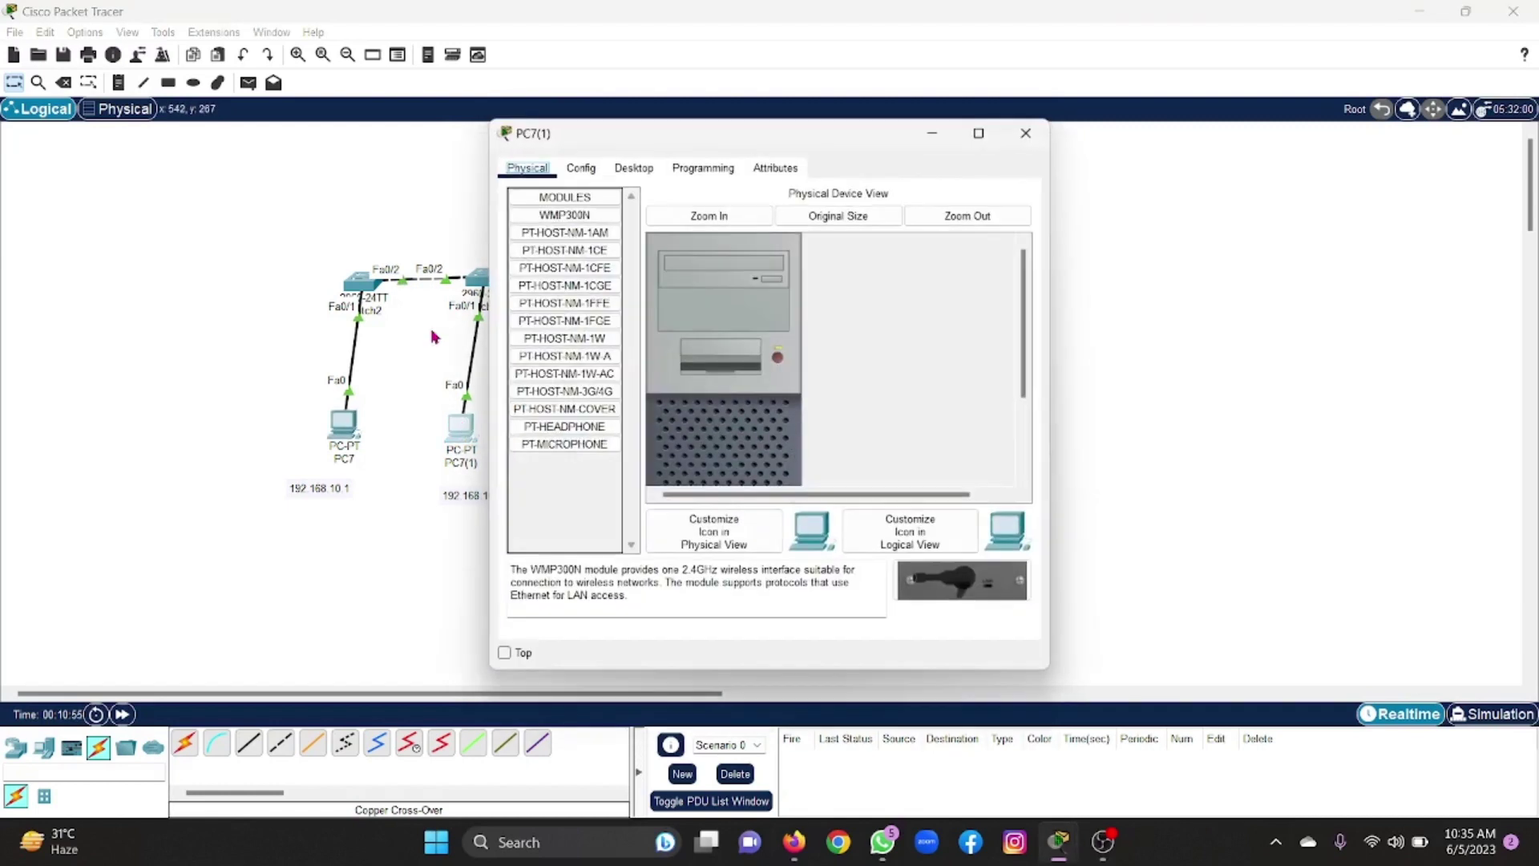
click(645, 169)
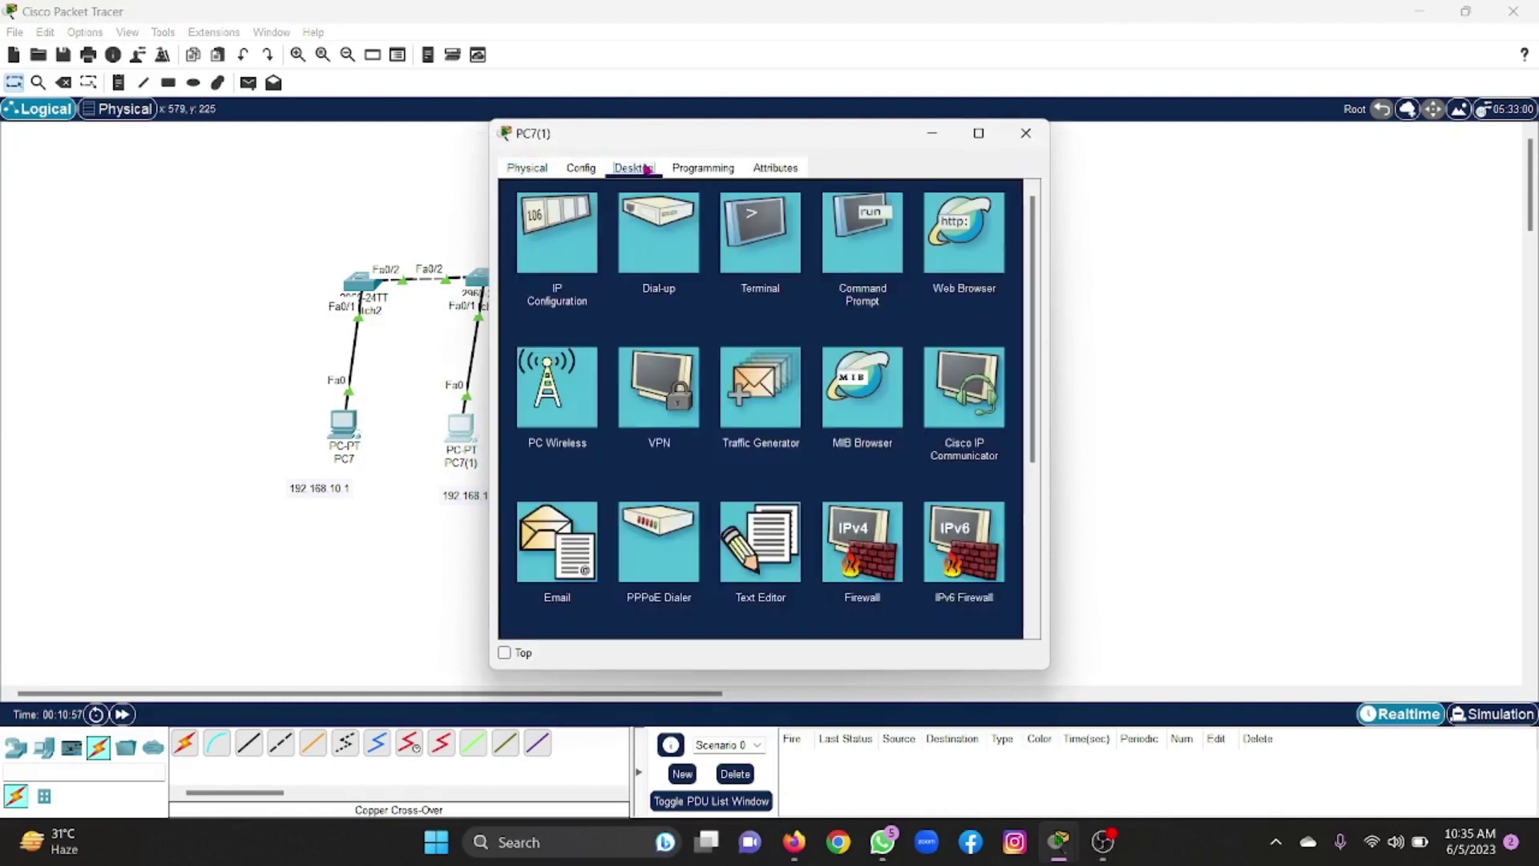
click(551, 216)
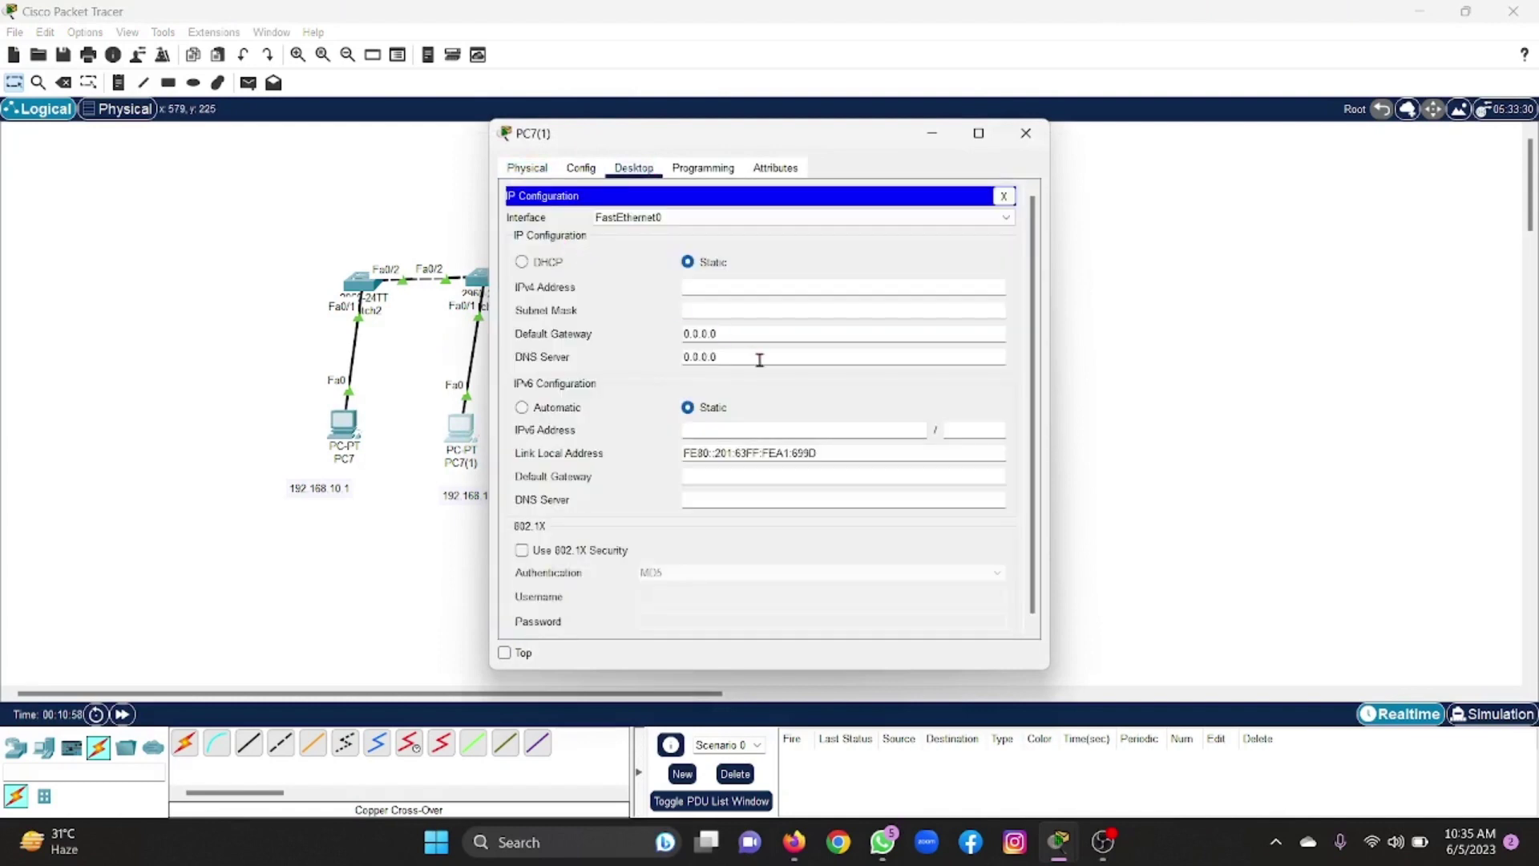
click(735, 286)
text(192.168.10.1)
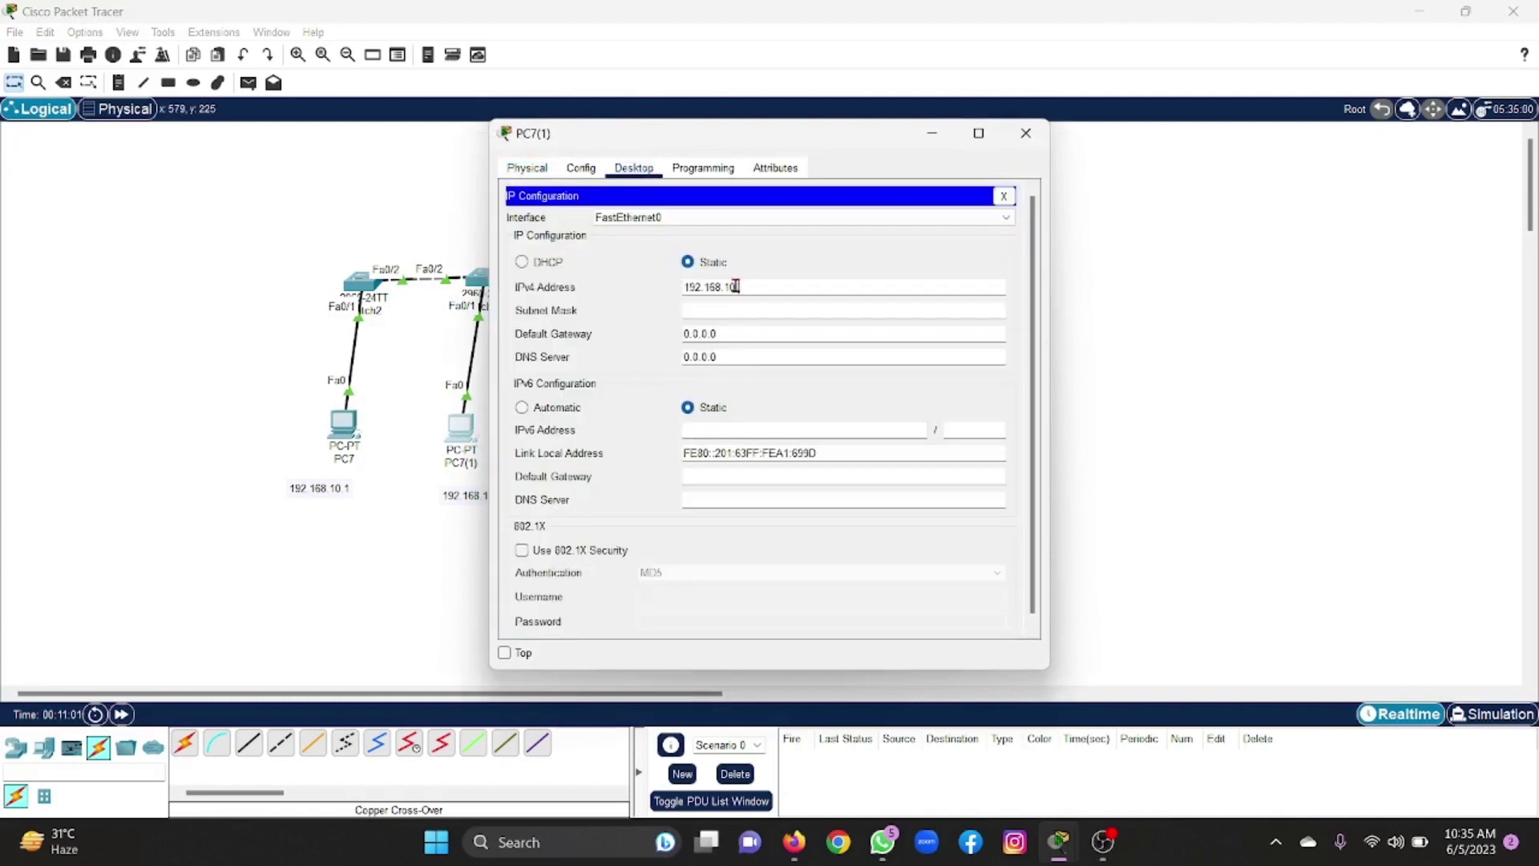
click(764, 307)
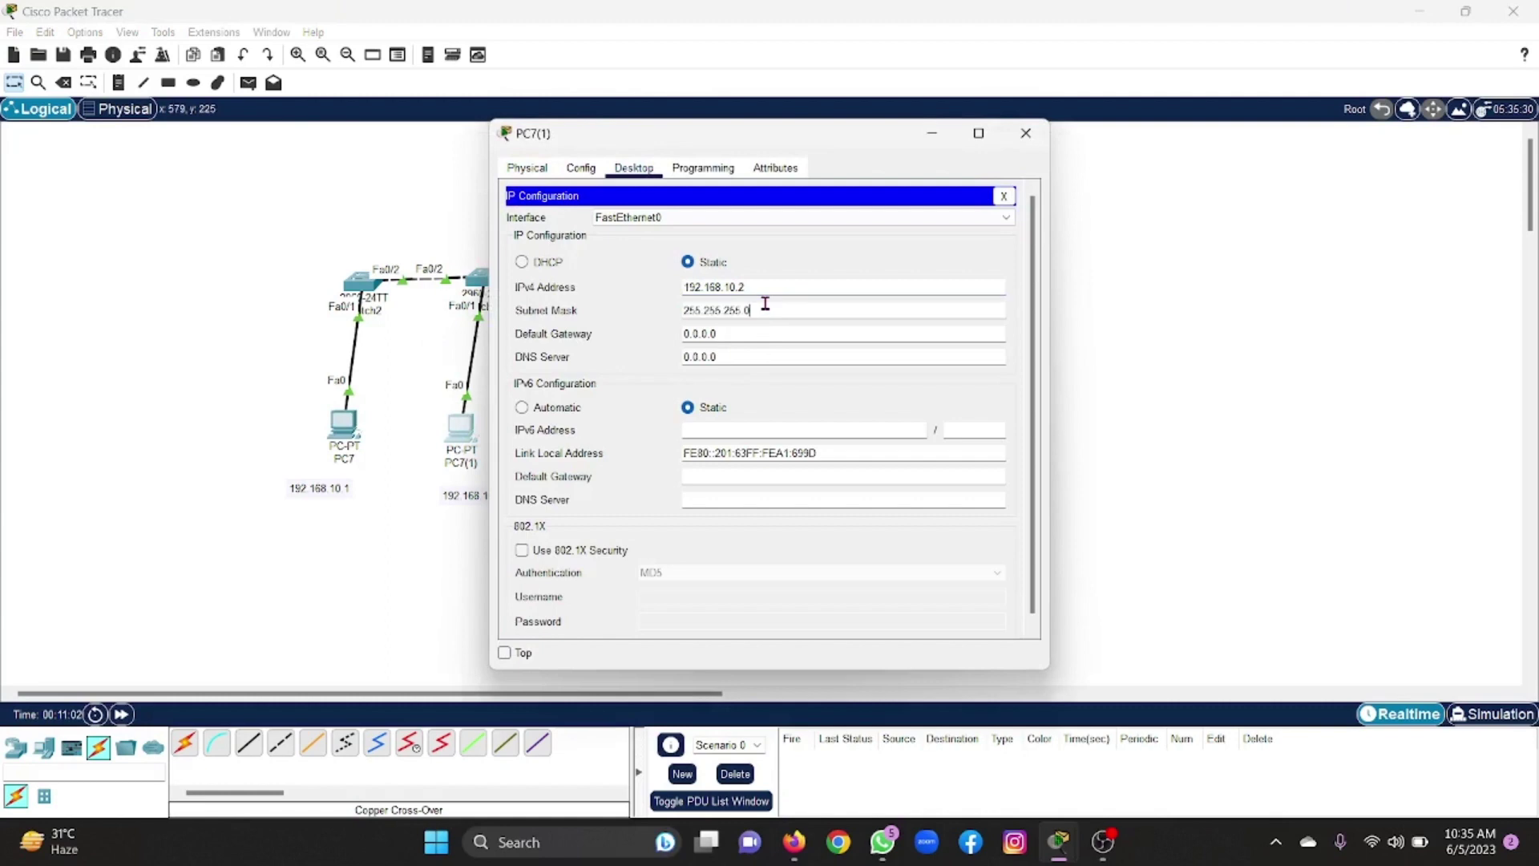
click(1025, 133)
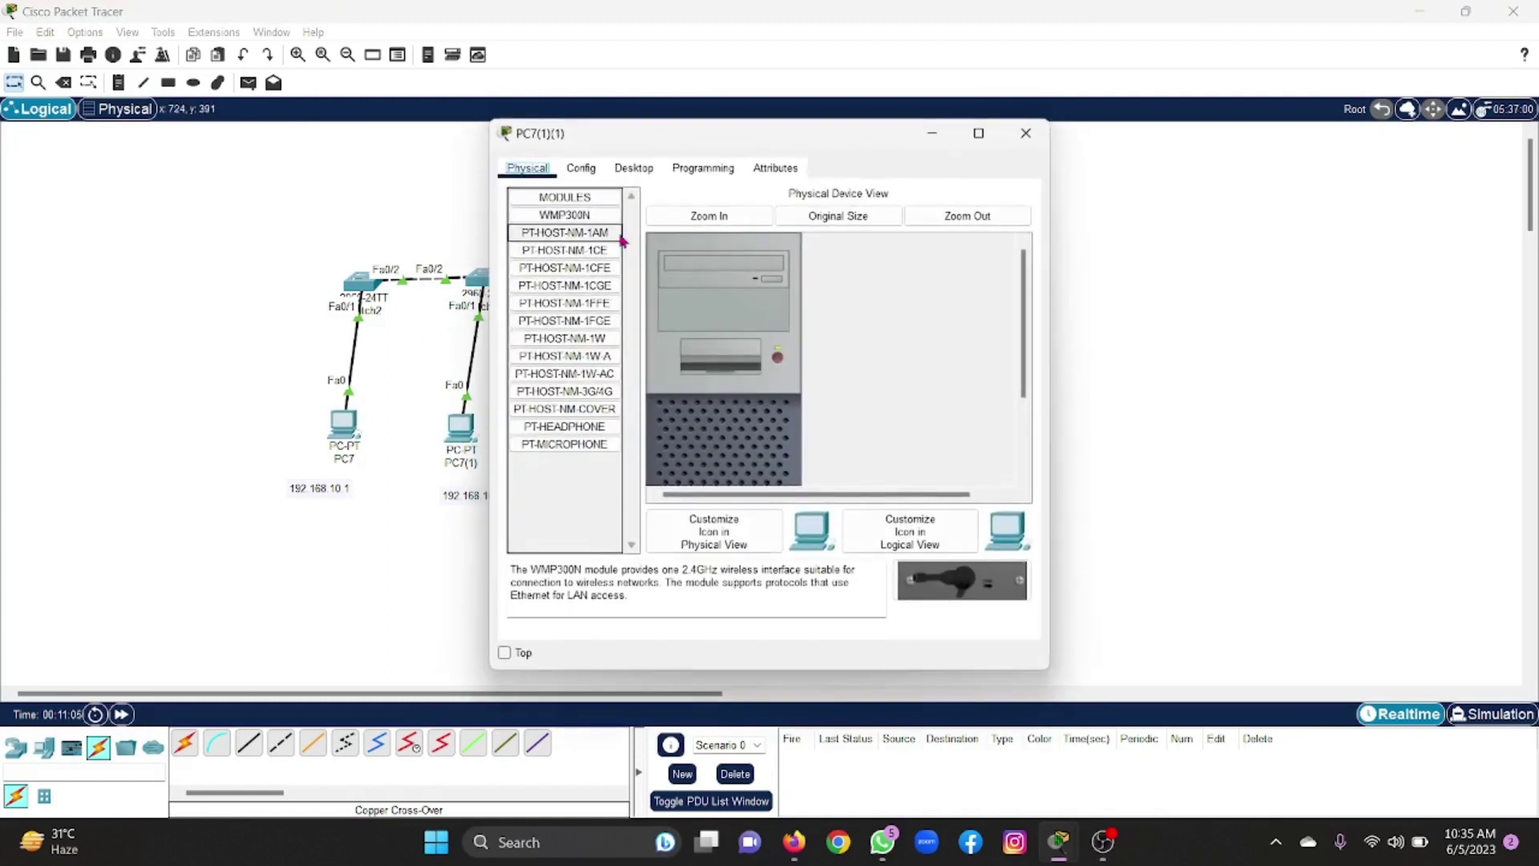
Configure the third PC with the static IPv4 address 192.168.10.3 and the default subnet mask
click(634, 173)
click(519, 267)
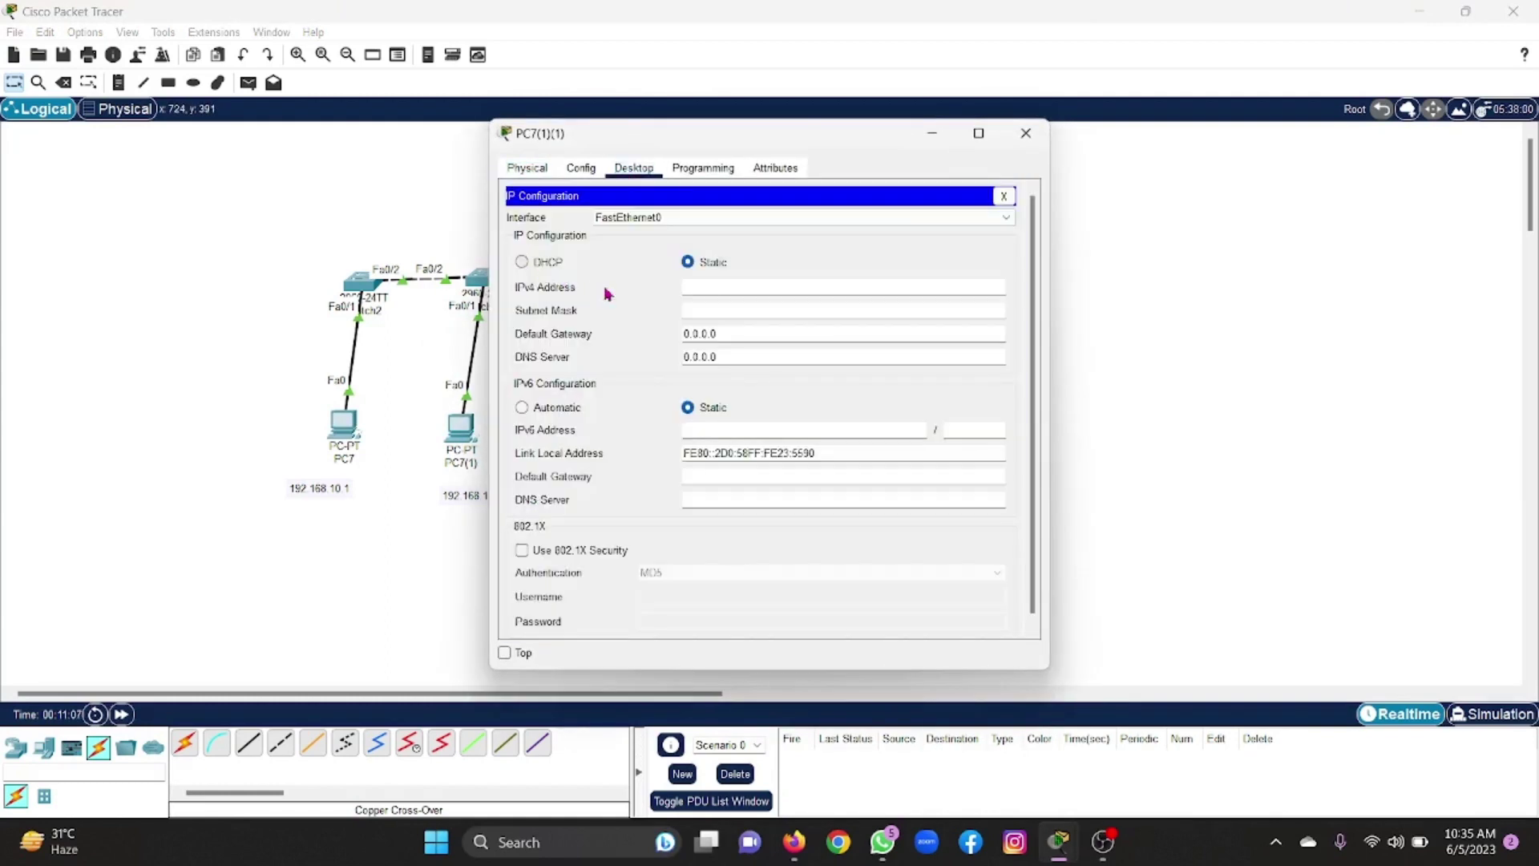
text(192.168.10.)
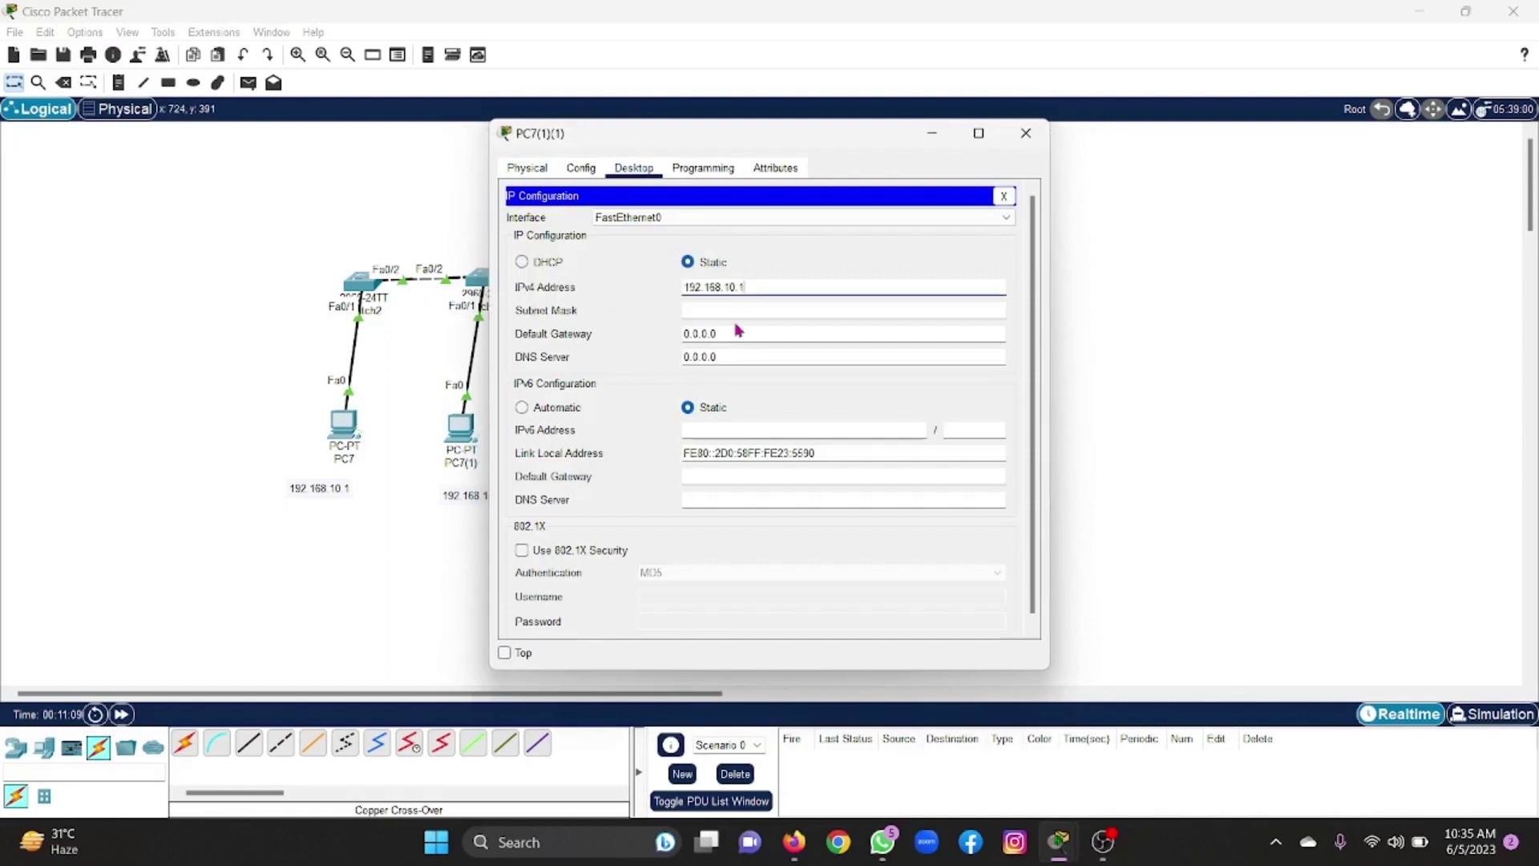
text(3)
click(837, 310)
click(1025, 133)
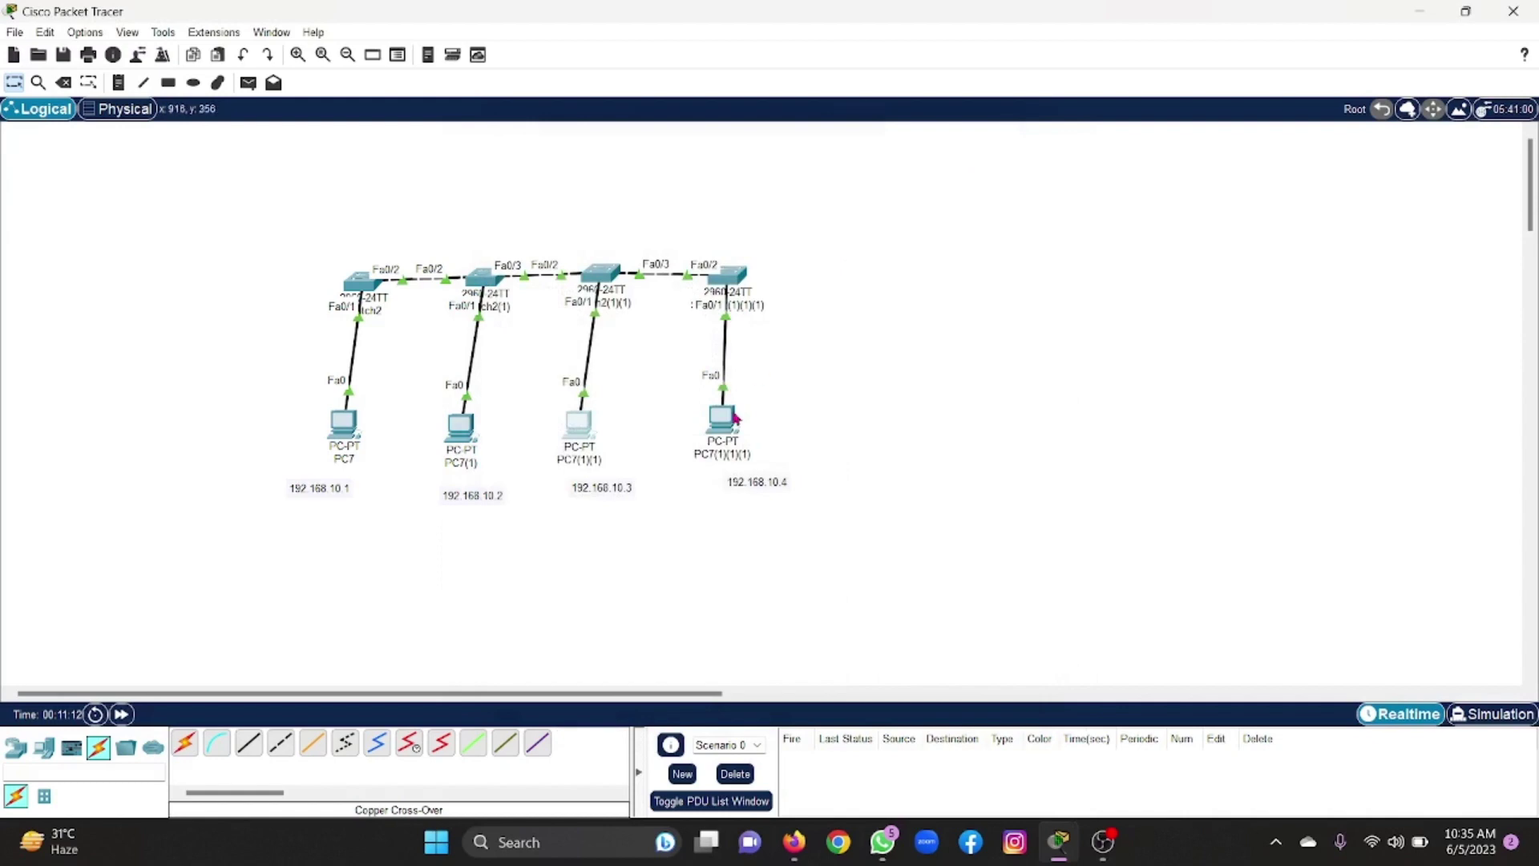
Configure the fourth PC with the static IPv4 address from its note, 192.168.10.4, and the default subnet mask
click(721, 417)
click(632, 168)
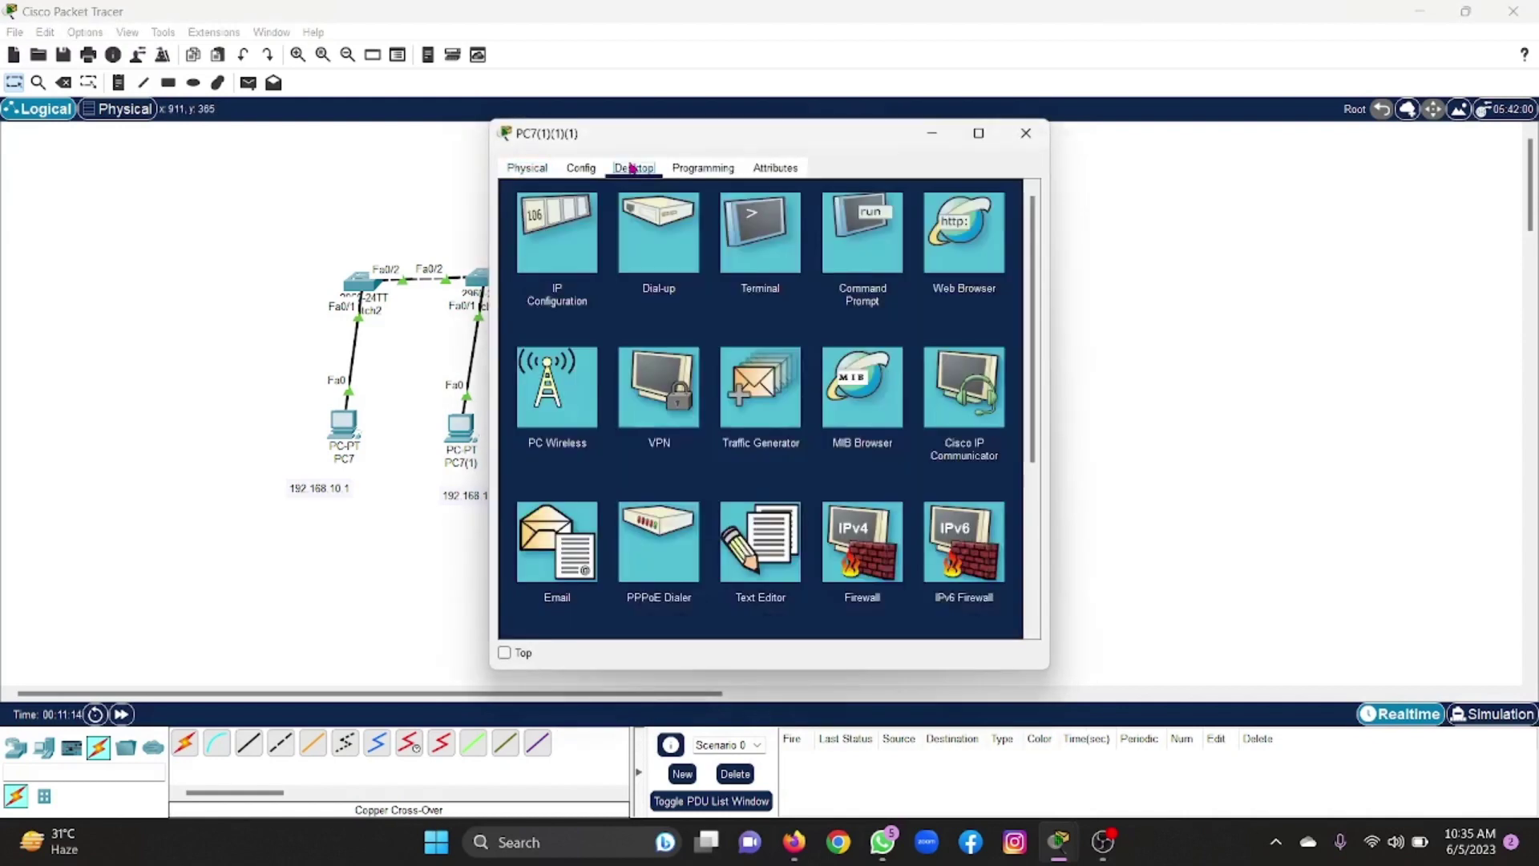
click(570, 238)
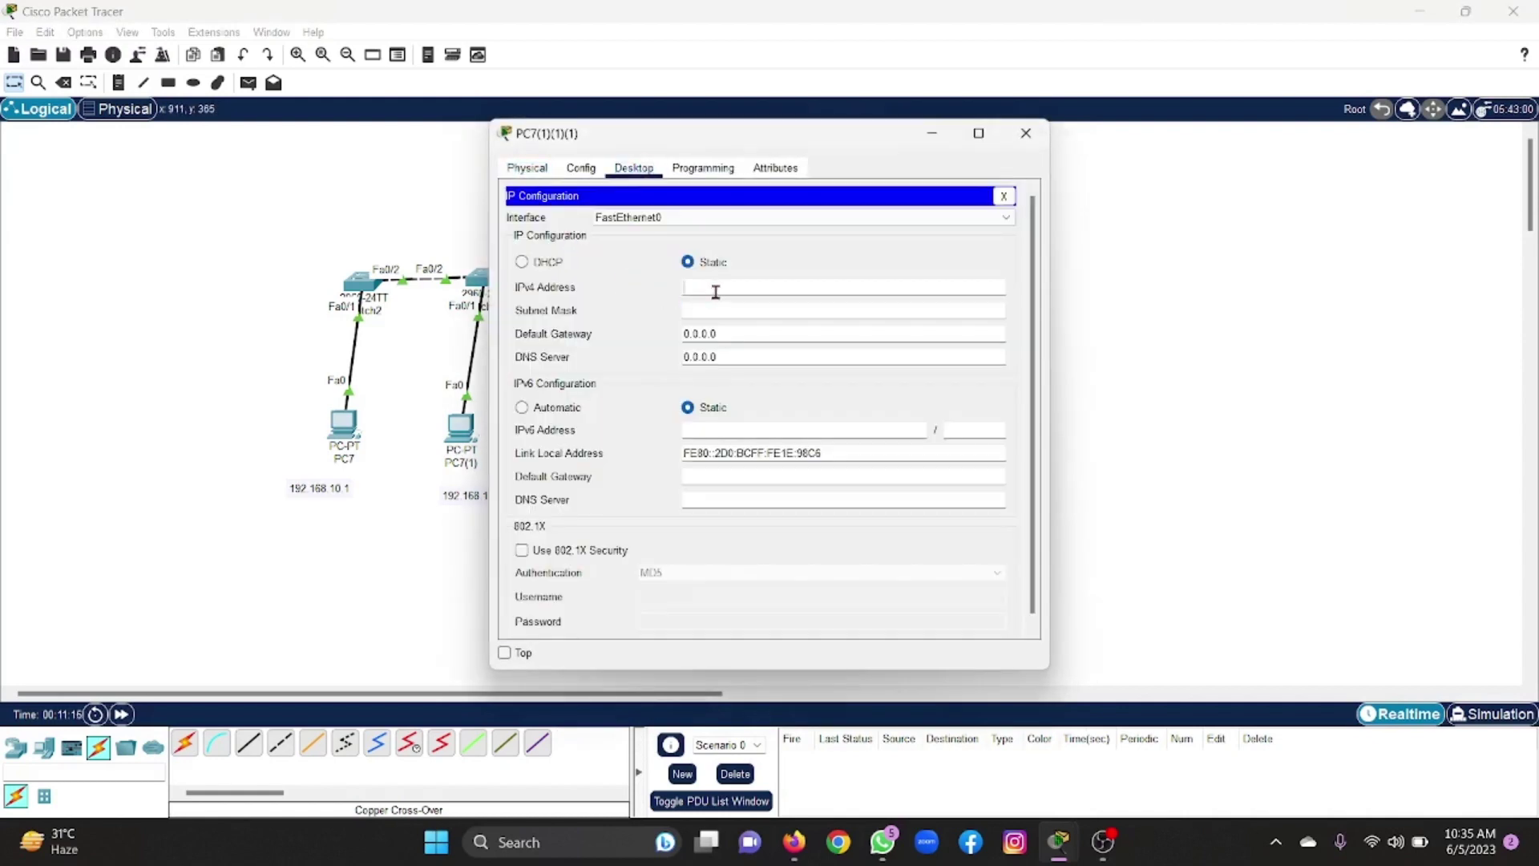
text(192.168.10.1)
click(710, 310)
click(1025, 133)
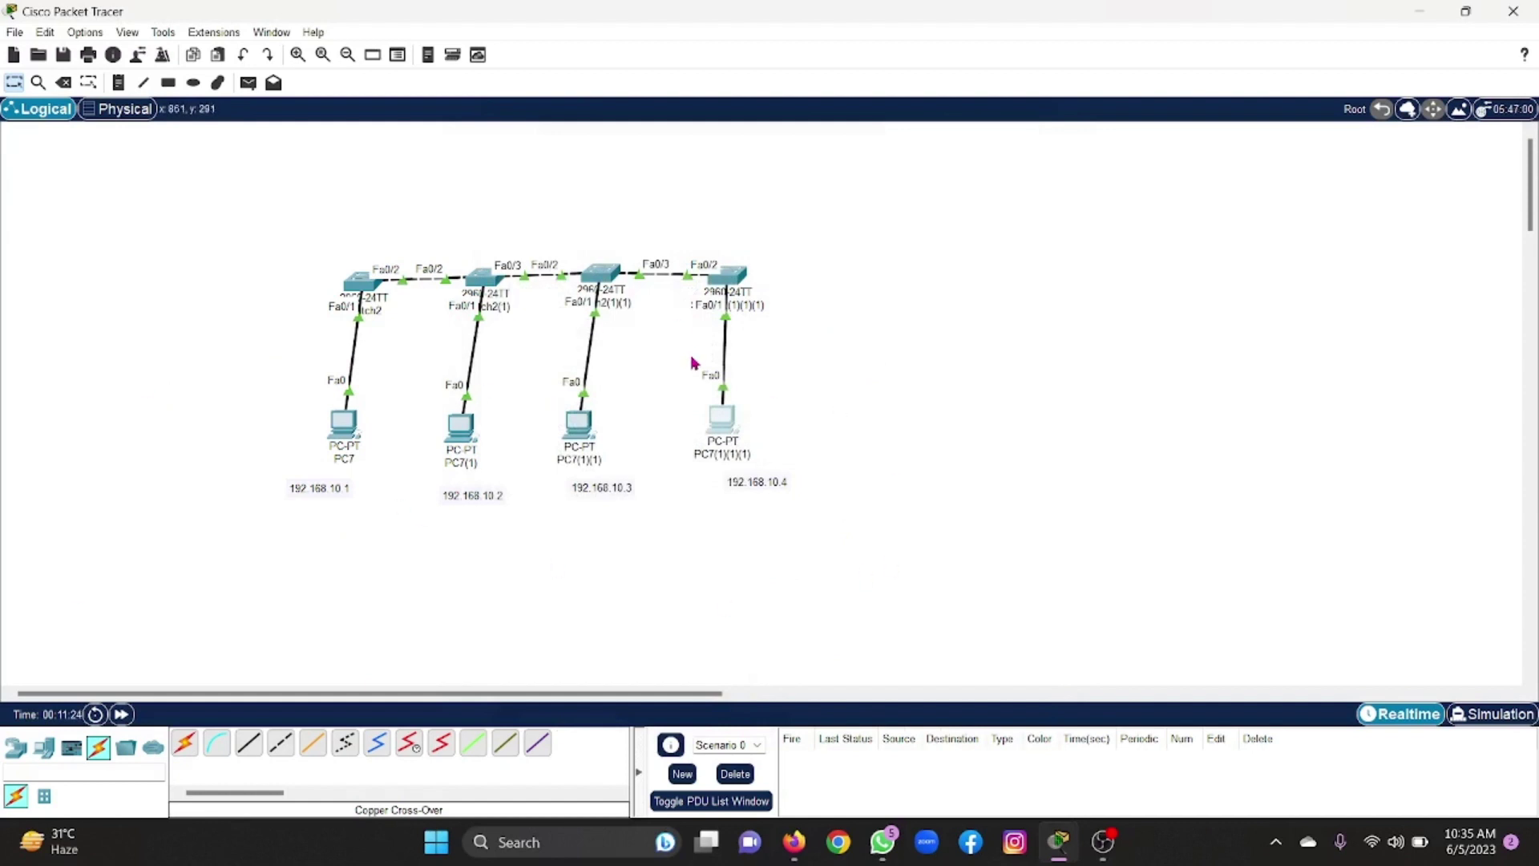
Send a simple PDU from the first PC to the second PC to test connectivity
click(248, 83)
click(343, 421)
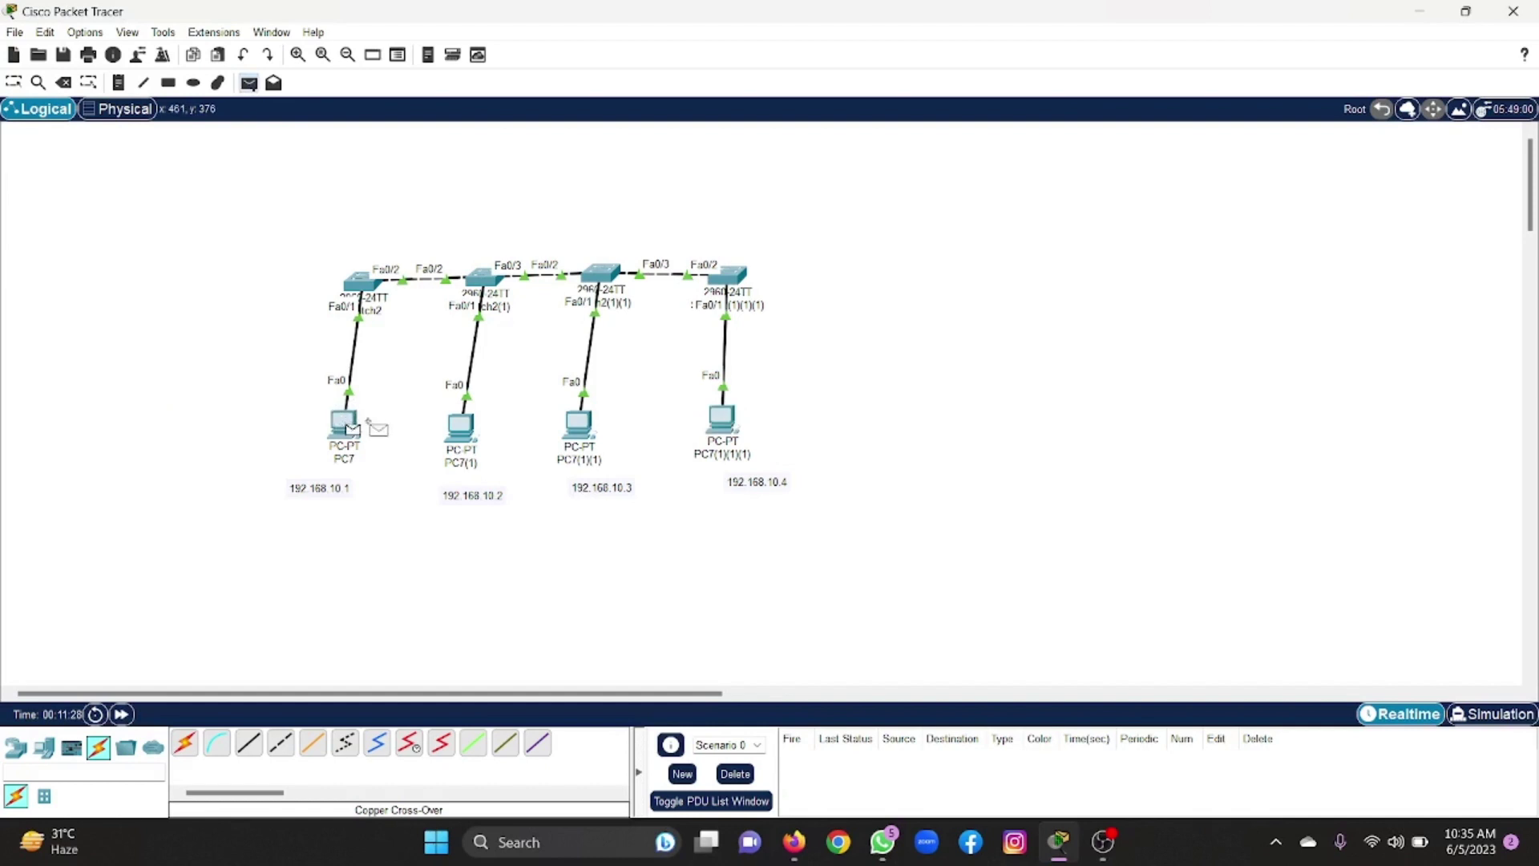
click(461, 424)
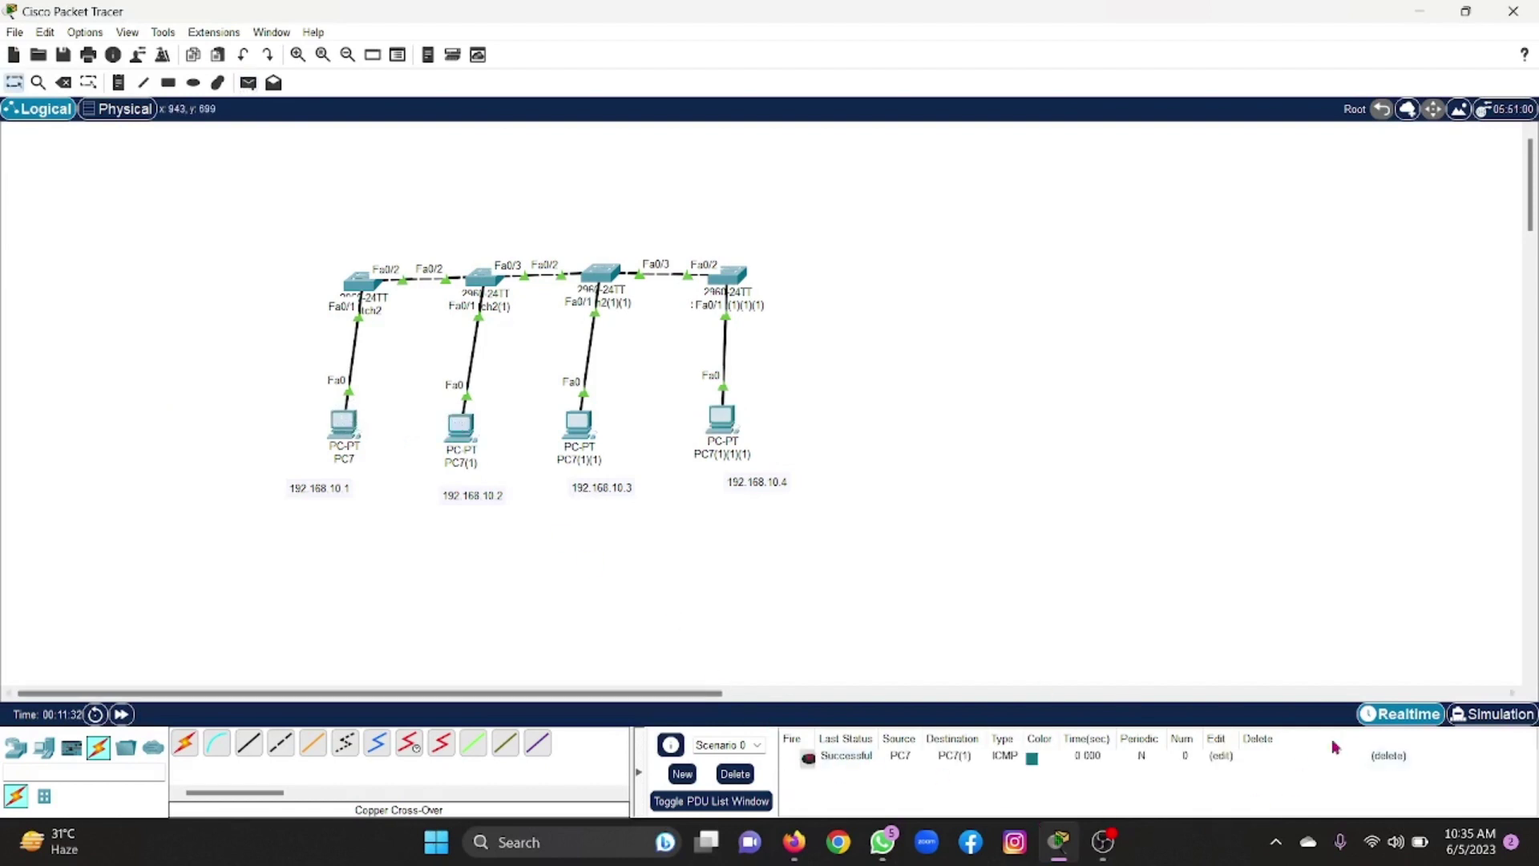
Send a simple PDU from the second PC to the fourth PC to test connectivity
click(248, 82)
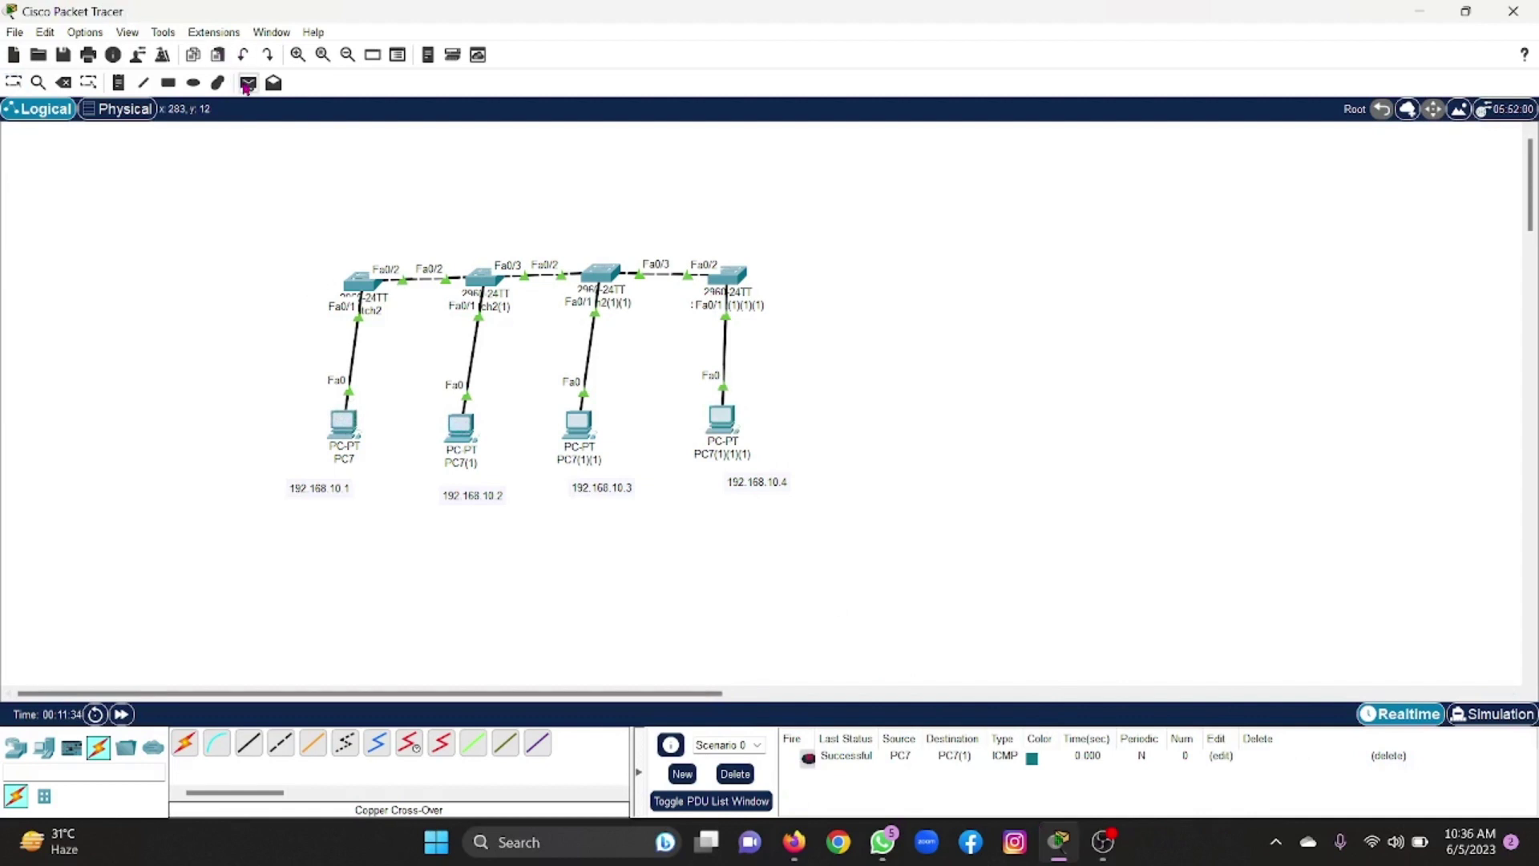
click(461, 425)
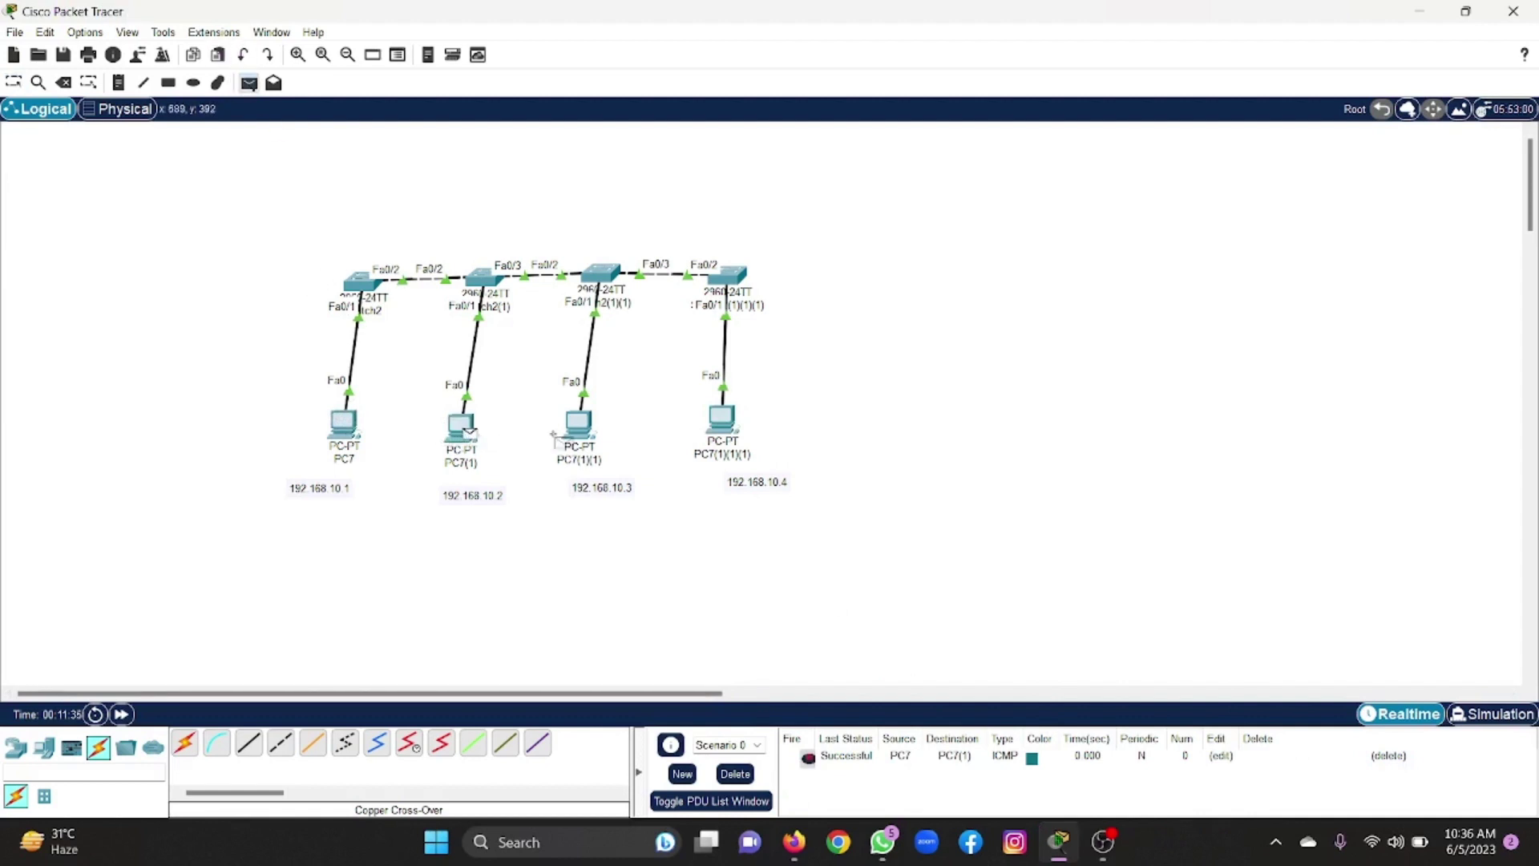
click(716, 416)
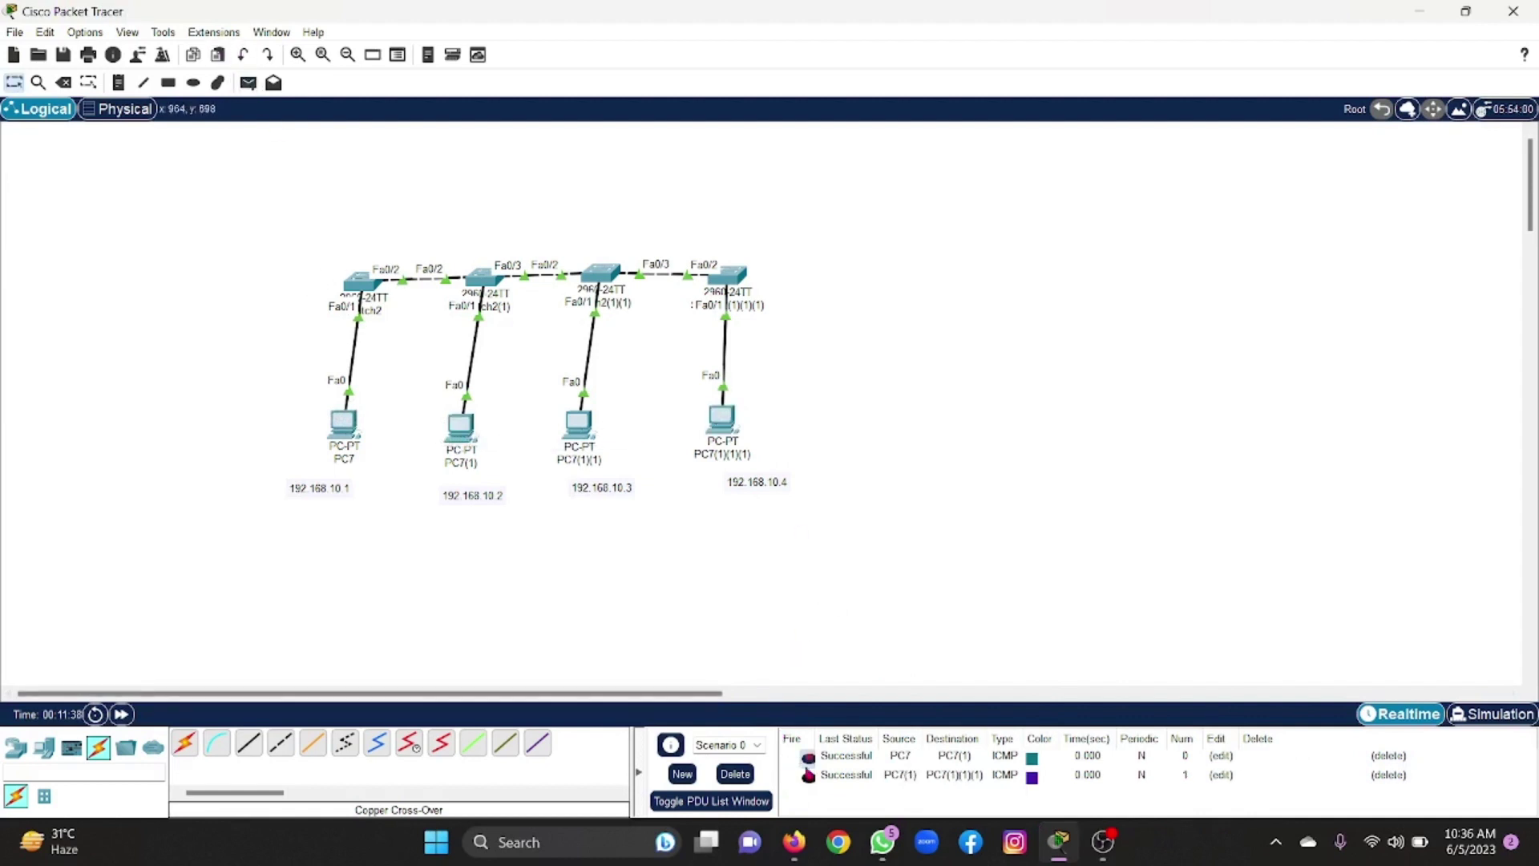
Send a simple PDU from the first PC to the fourth PC across the whole switch chain
click(247, 83)
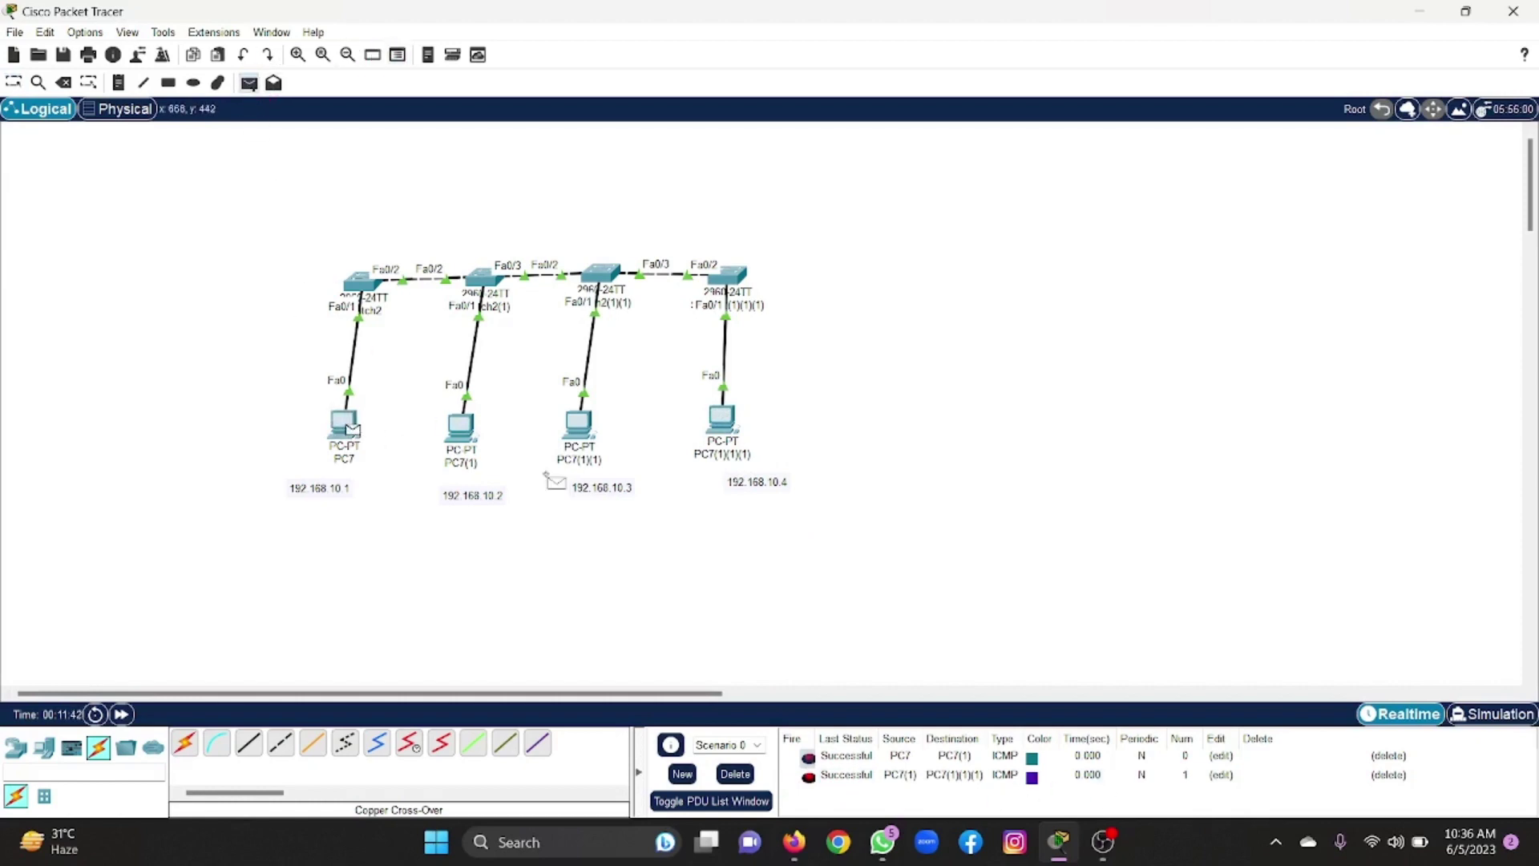
click(350, 427)
click(721, 418)
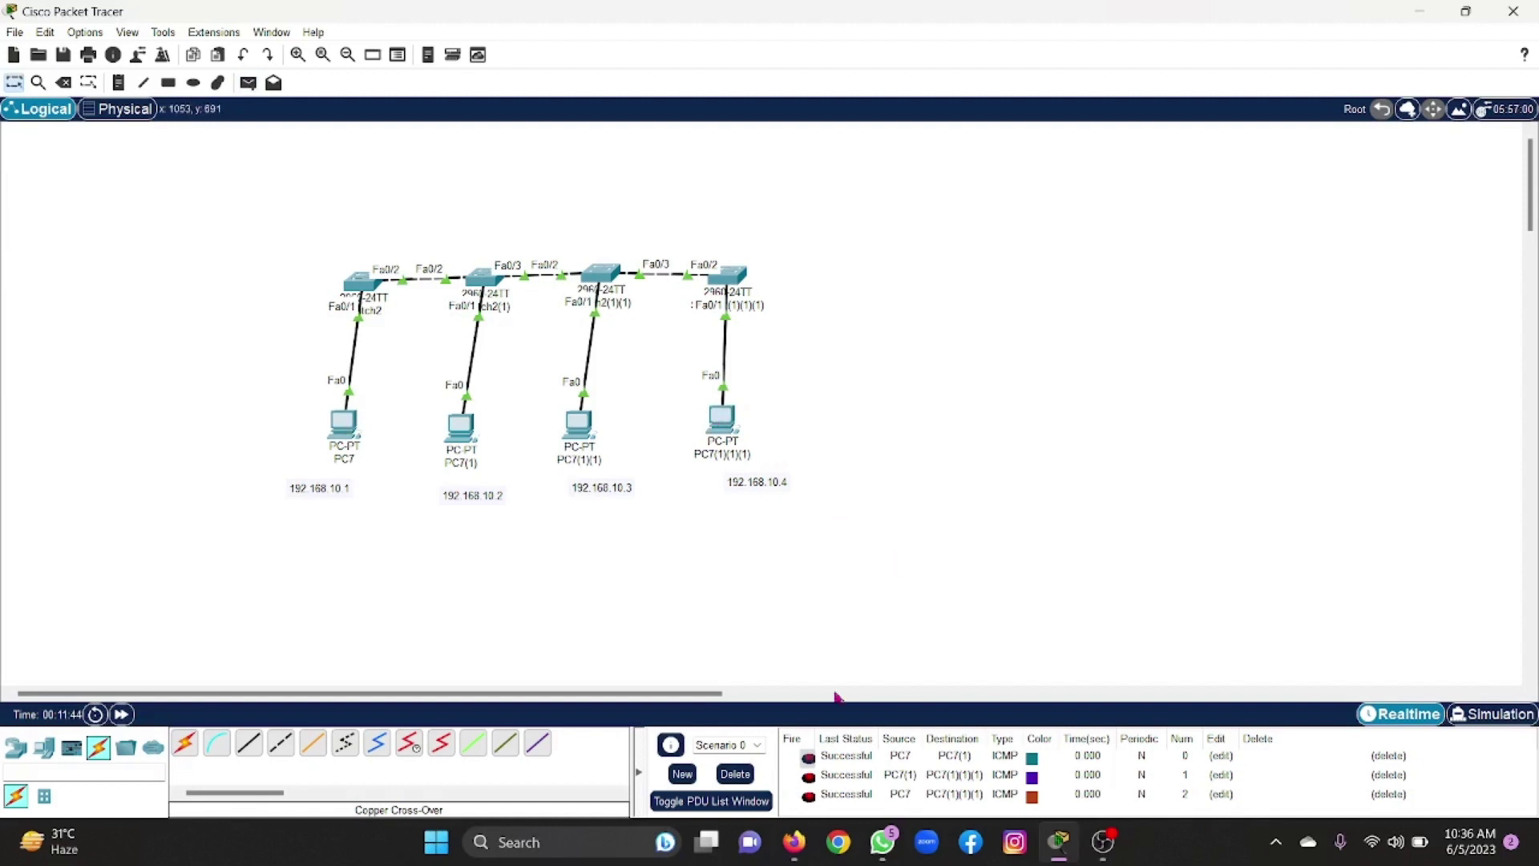